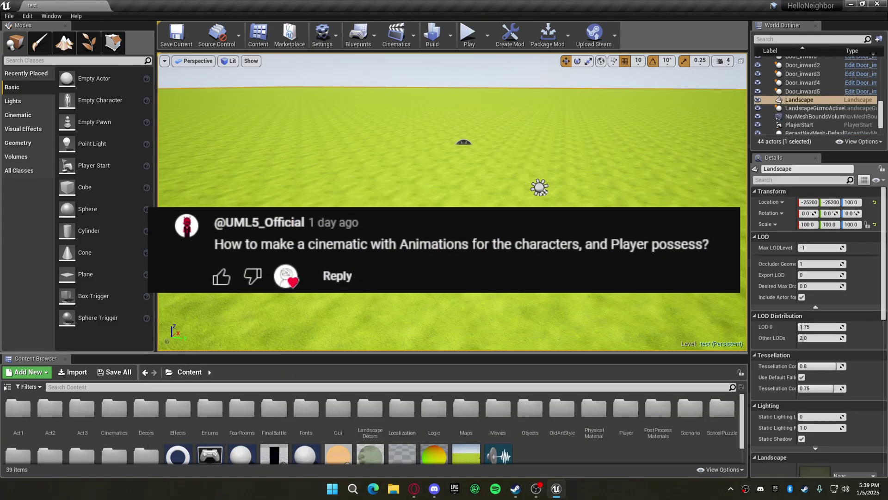
- Create a master sequence named test with 0 shots, replacing the existing testMaster asset
{"action": "key", "text": "s"}
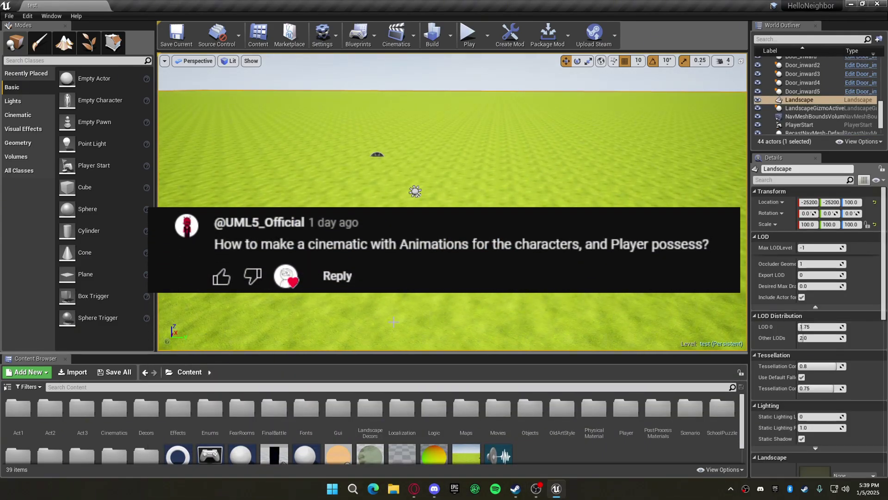
{"action": "right_click_drag", "start_coordinate": [393, 321], "coordinate": [417, 338]}
{"action": "left_click", "coordinate": [396, 35]}
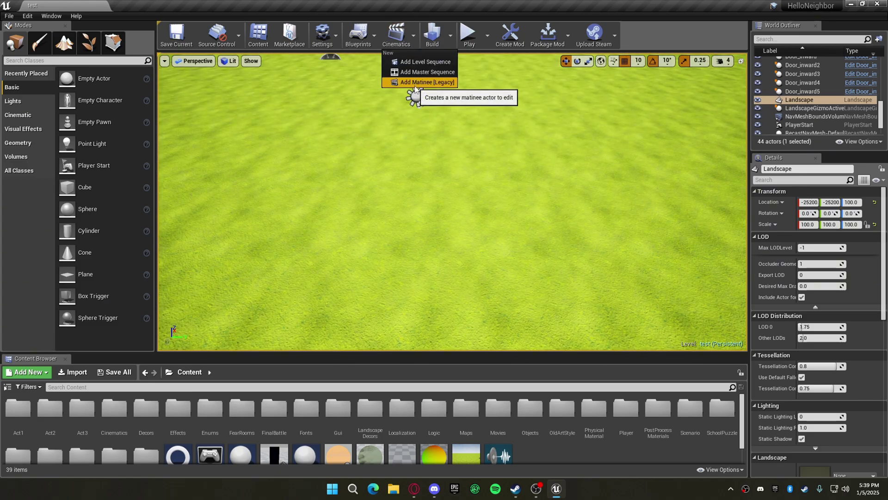
{"action": "left_click", "coordinate": [416, 71]}
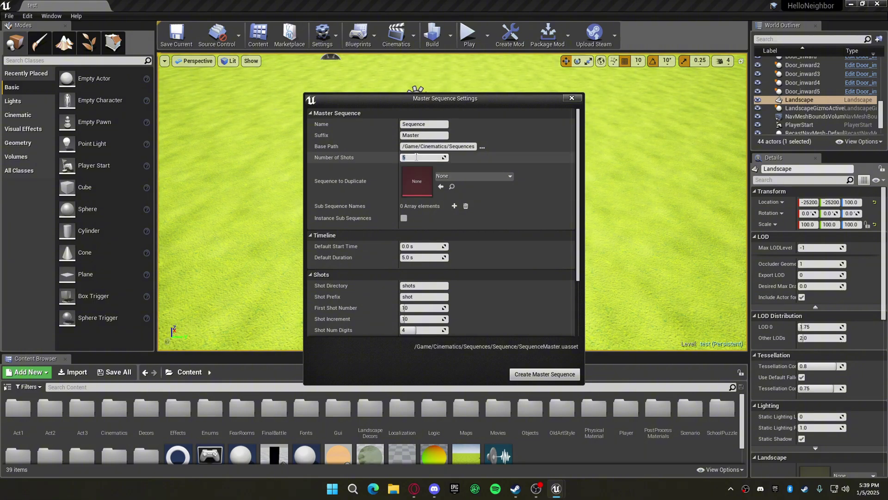
{"action": "type", "text": "0"}
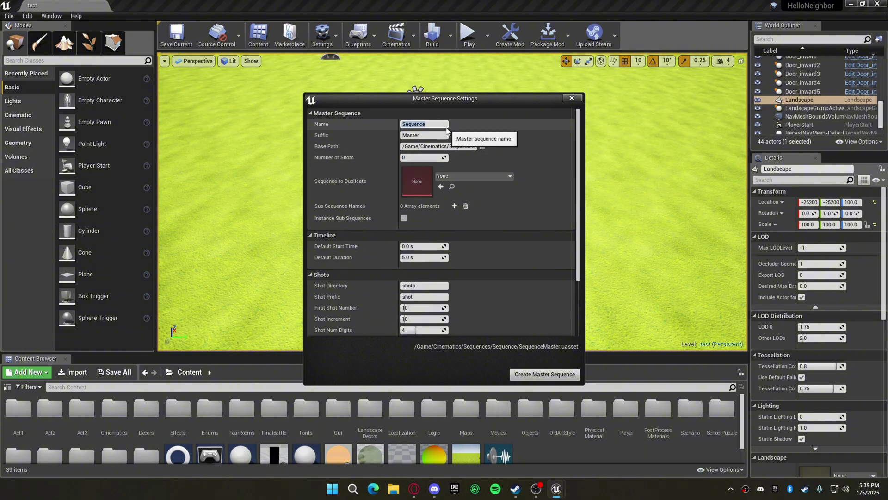
{"action": "left_click", "coordinate": [447, 129]}
{"action": "type", "text": "test"}
{"action": "left_click", "coordinate": [545, 373]}
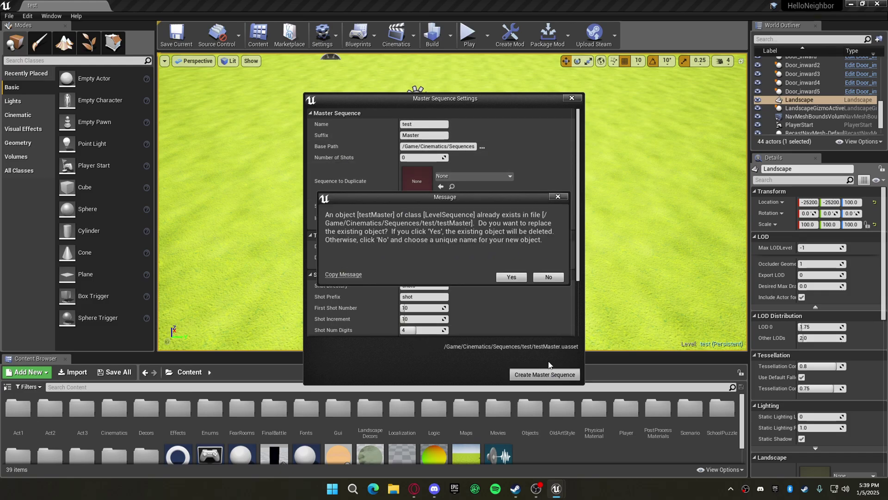
{"action": "left_click", "coordinate": [518, 276]}
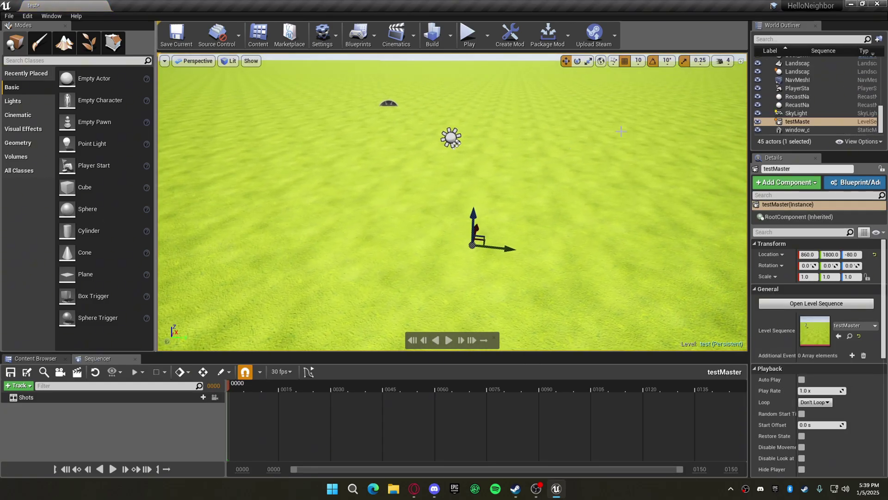
- Create a new level sequence asset named tester in Content for the testMaster actor, replacing the existing tester asset
{"action": "left_click", "coordinate": [855, 325]}
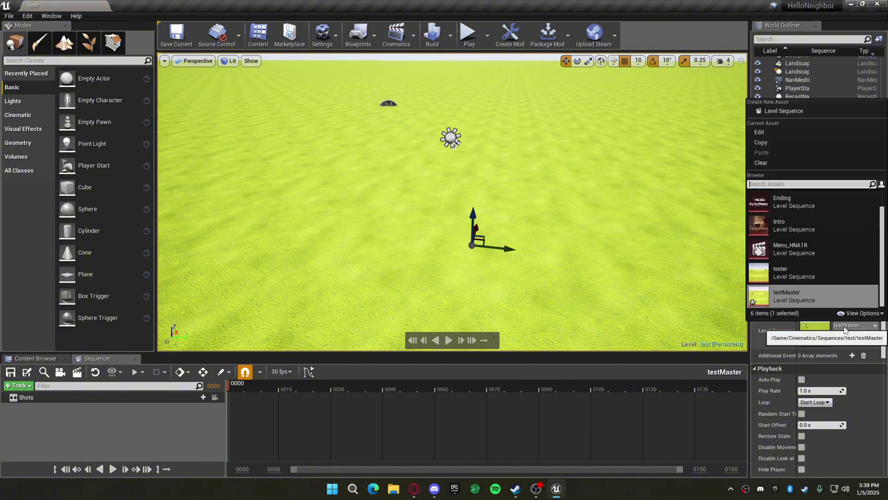
{"action": "left_click", "coordinate": [761, 114]}
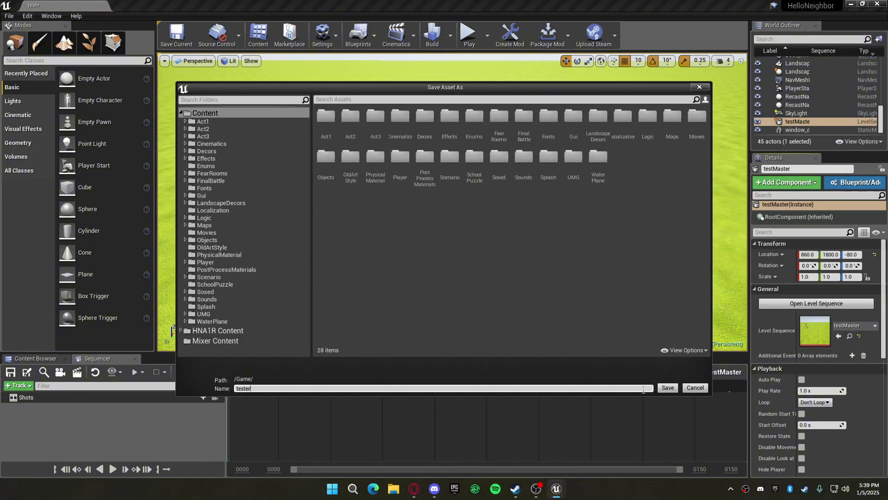
{"action": "type", "text": "tester"}
{"action": "left_click", "coordinate": [667, 388]}
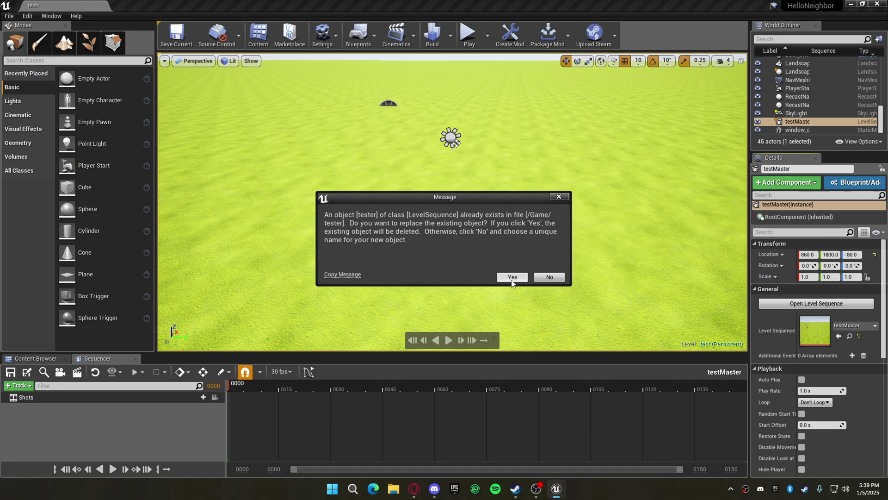
{"action": "left_click", "coordinate": [512, 277]}
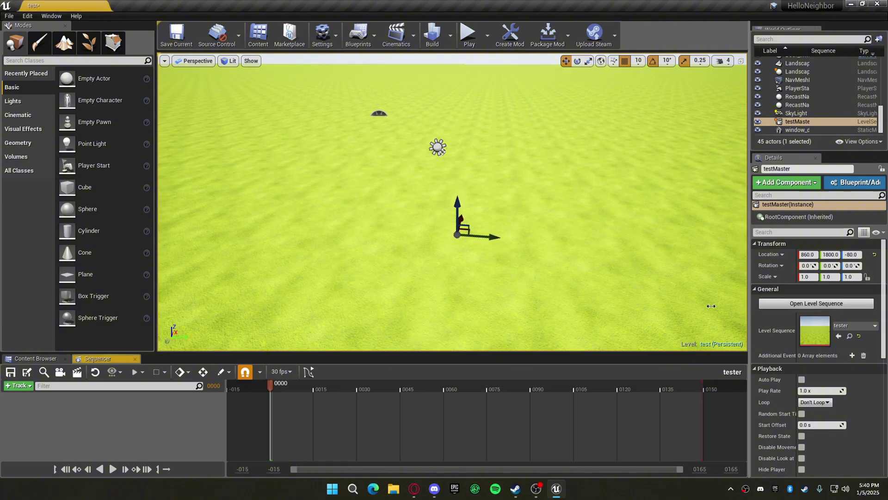
- Look through the Player and Sounds content folders for character assets
{"action": "mouse_move", "coordinate": [375, 264]}
{"action": "right_mouse_down"}
{"action": "mouse_move", "coordinate": [375, 203]}
{"action": "mouse_move", "coordinate": [374, 273]}
{"action": "mouse_move", "coordinate": [374, 264]}
{"action": "right_mouse_up"}
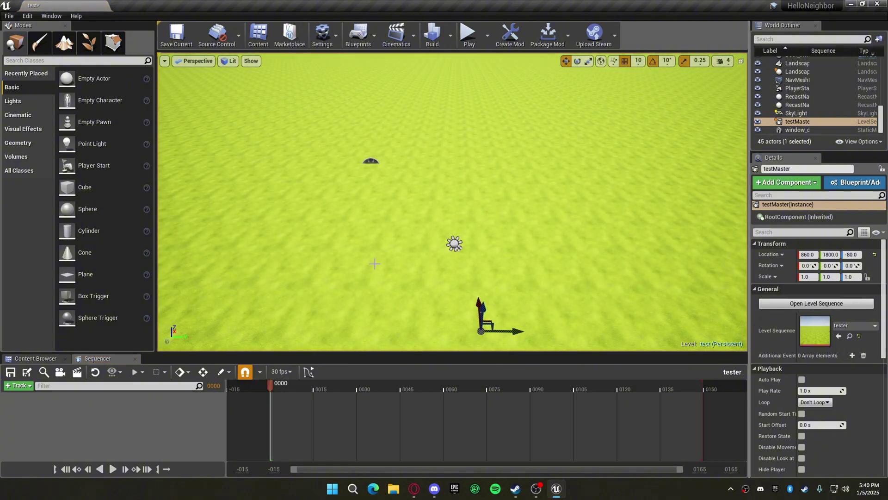
{"action": "left_click", "coordinate": [16, 359]}
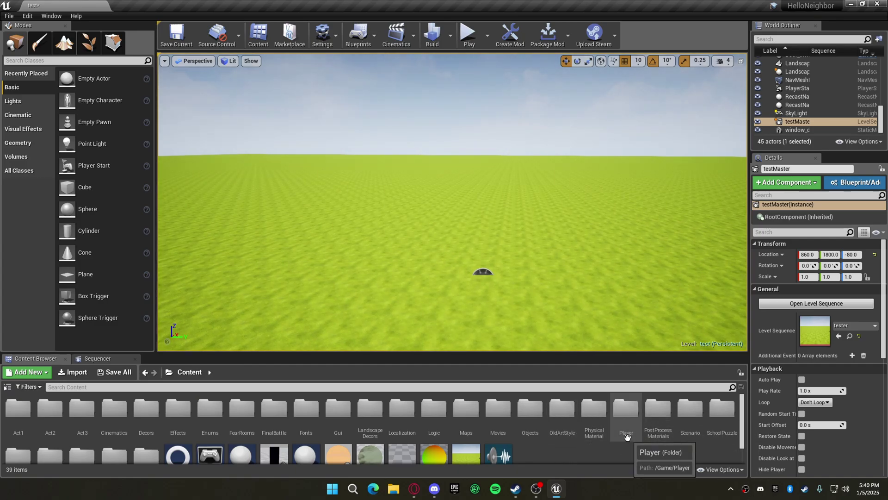
{"action": "double_click", "coordinate": [626, 414]}
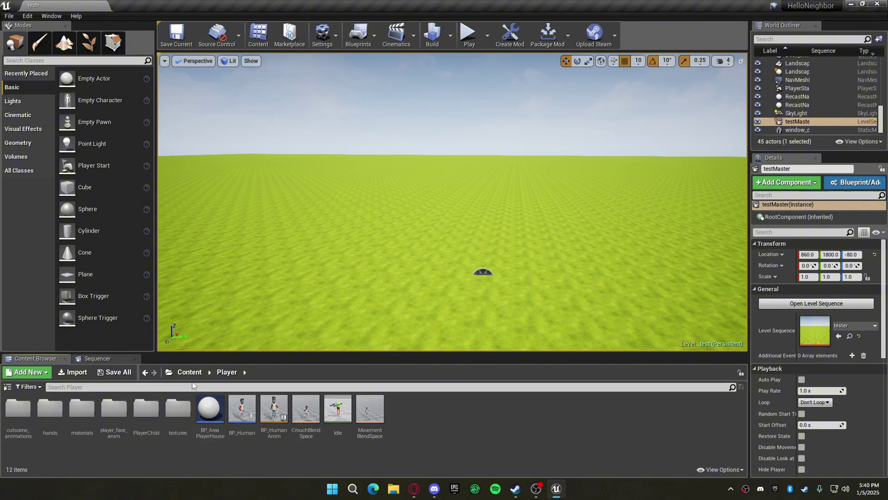
{"action": "left_click", "coordinate": [187, 373]}
{"action": "scroll", "coordinate": [588, 407], "scroll_direction": "down", "scroll_amount": 2}
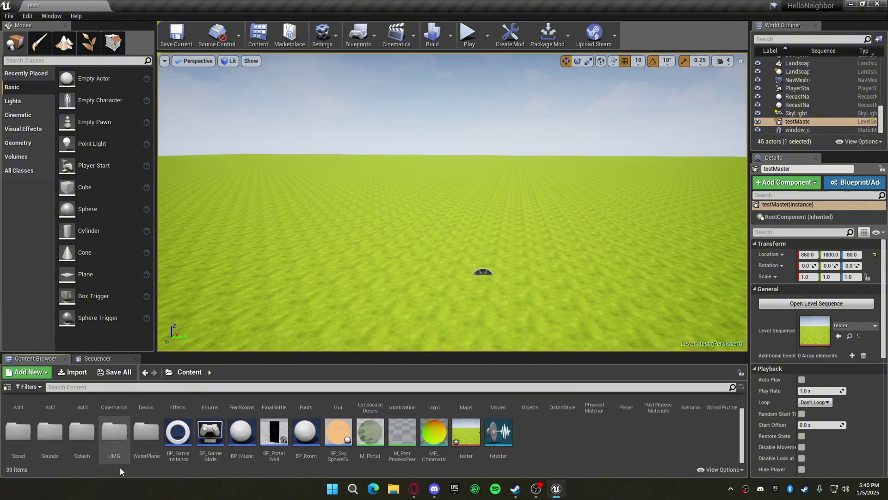
{"action": "double_click", "coordinate": [50, 425]}
{"action": "left_click", "coordinate": [185, 373]}
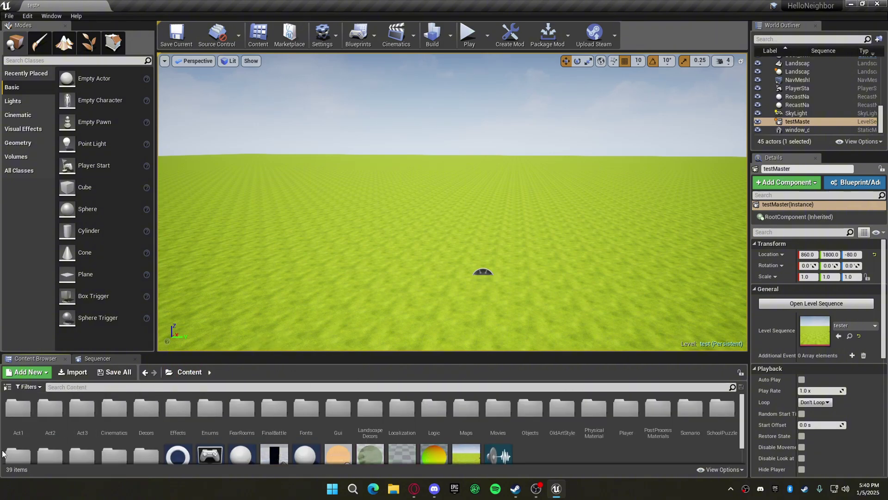
- Open the Animations folder inside Sosed and filter its assets by "run"
{"action": "scroll", "coordinate": [139, 425], "scroll_direction": "down", "scroll_amount": 1}
{"action": "double_click", "coordinate": [20, 418]}
{"action": "right_click_drag", "start_coordinate": [256, 237], "coordinate": [231, 278]}
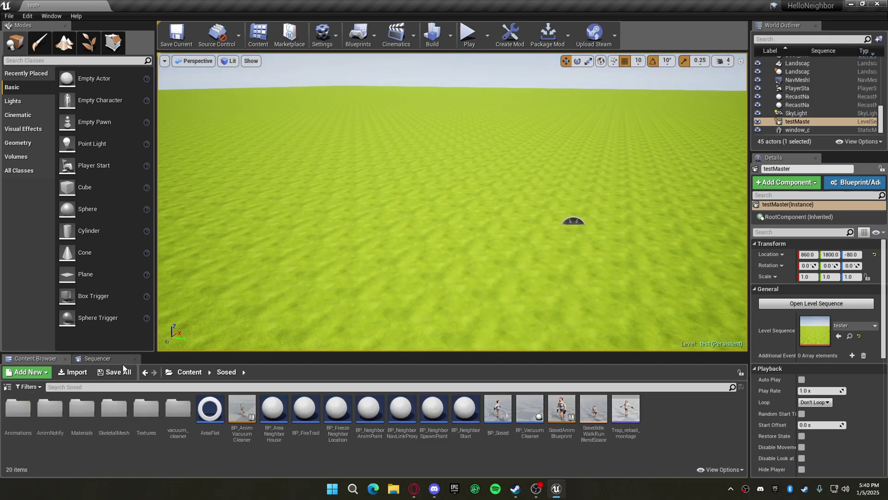
{"action": "left_click", "coordinate": [14, 414]}
{"action": "double_click", "coordinate": [6, 420]}
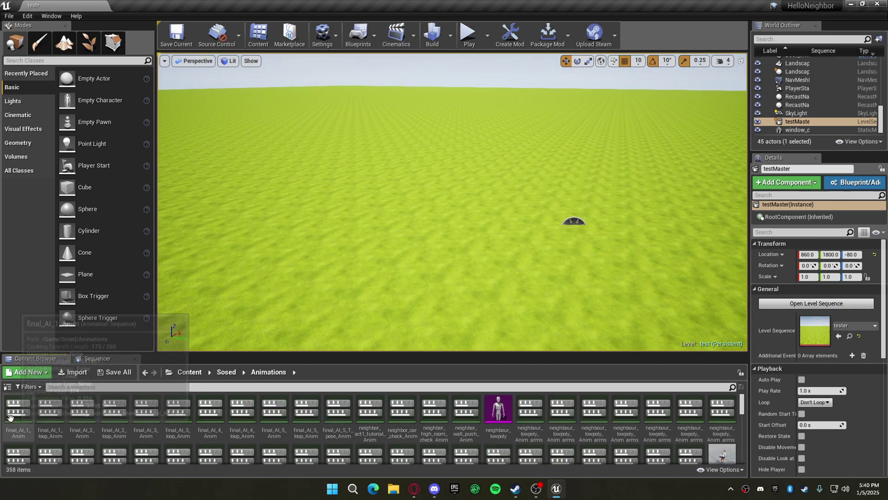
{"action": "scroll", "coordinate": [238, 417], "scroll_direction": "down", "scroll_amount": 1}
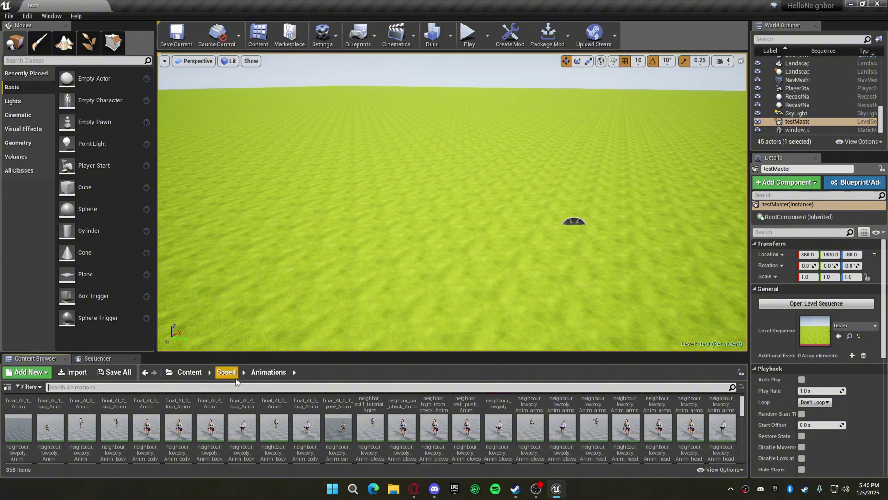
{"action": "type", "text": "run"}
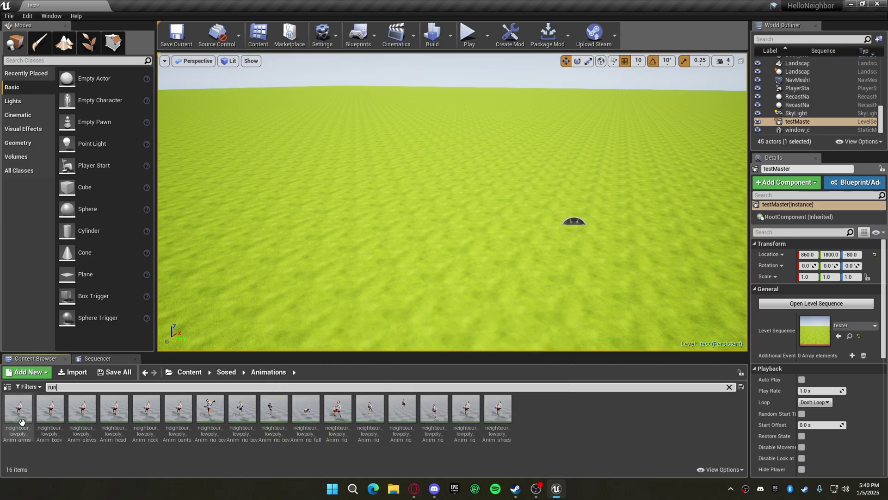
- Try the neighbour's arms WOOD intro run animation in the level, and delete it
{"action": "left_click_drag", "start_coordinate": [21, 421], "coordinate": [389, 199]}
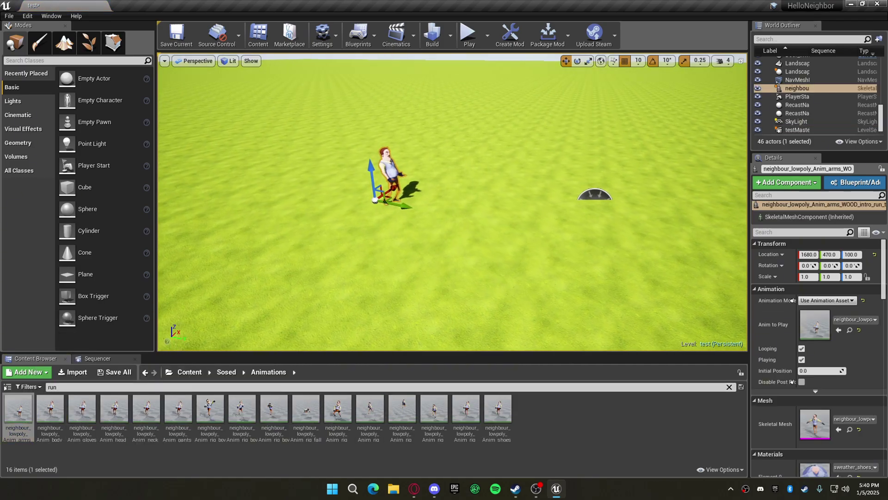
{"action": "key", "text": "w"}
{"action": "right_click_drag", "start_coordinate": [429, 259], "coordinate": [434, 212]}
{"action": "key", "text": "s"}
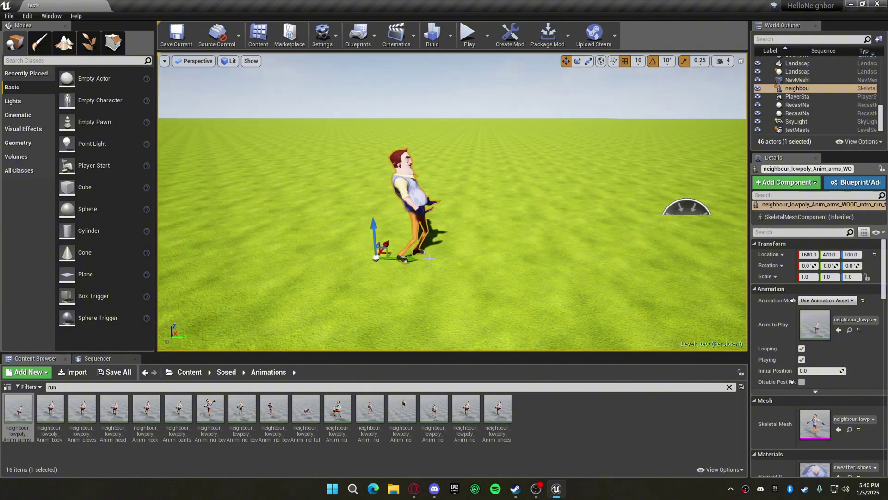
{"action": "key", "text": "Delete"}
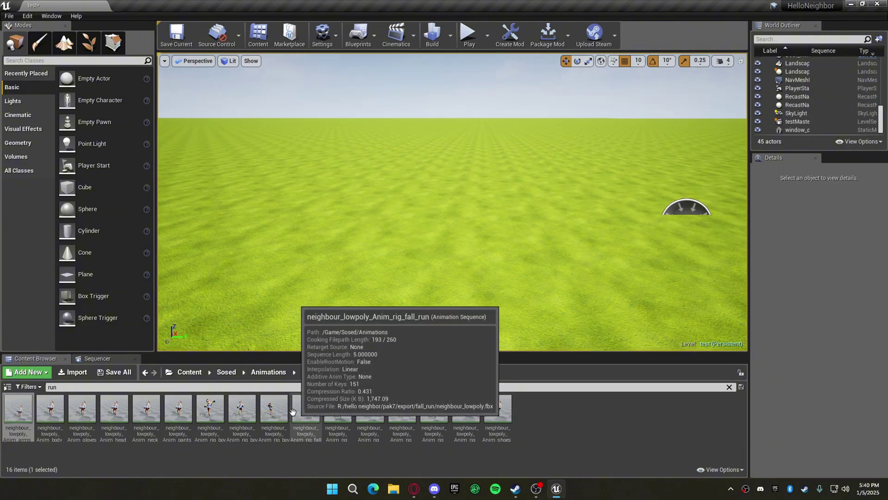
- Place the neighbour_lowpoly_Anim_rig_boy_run_window animation on the grass in the level as an actor
{"action": "left_click_drag", "start_coordinate": [274, 408], "coordinate": [275, 283]}
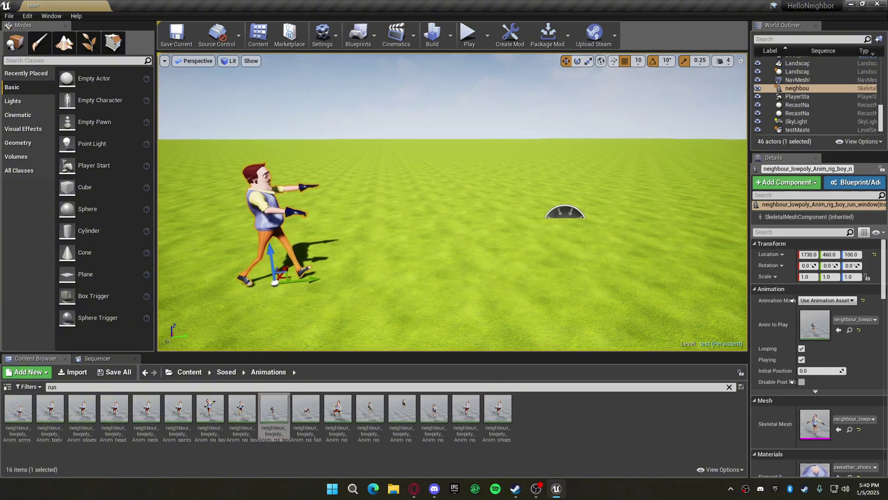
{"action": "key", "text": "s"}
{"action": "right_click_drag", "start_coordinate": [274, 283], "coordinate": [257, 280]}
{"action": "key", "text": "w"}
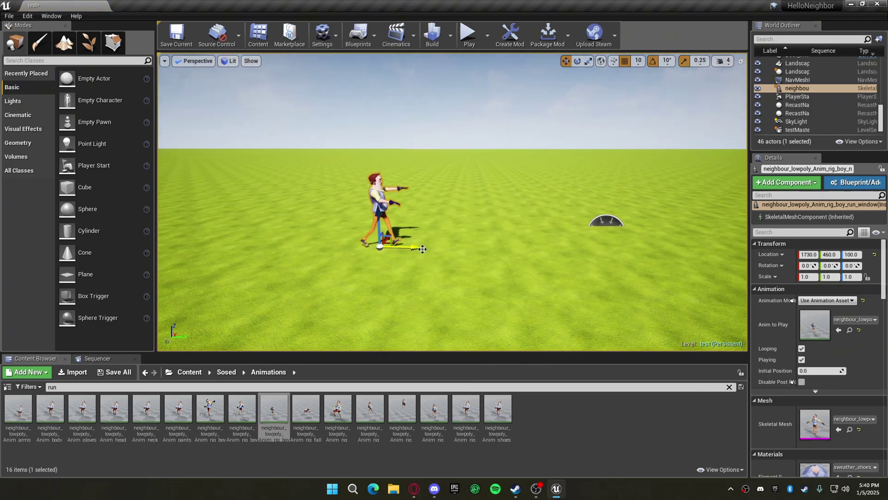
- Return to the Content root folder, select the testMaster actor and bring up its tester sequence in Sequencer
{"action": "left_click", "coordinate": [209, 372]}
{"action": "left_click", "coordinate": [190, 372]}
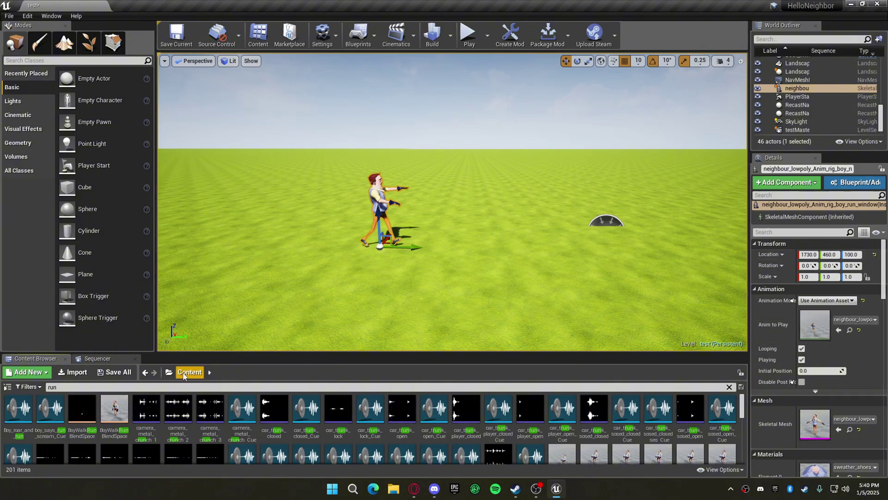
{"action": "scroll", "coordinate": [796, 125], "scroll_direction": "down", "scroll_amount": 1}
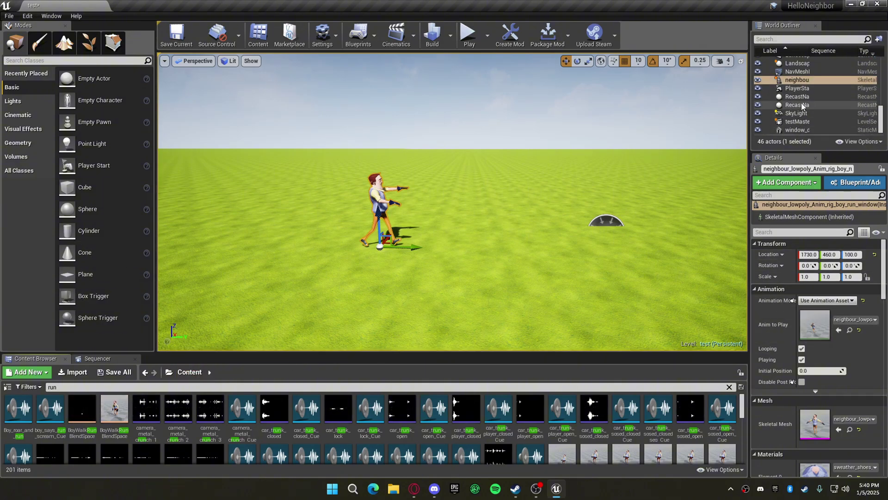
{"action": "left_click", "coordinate": [797, 122]}
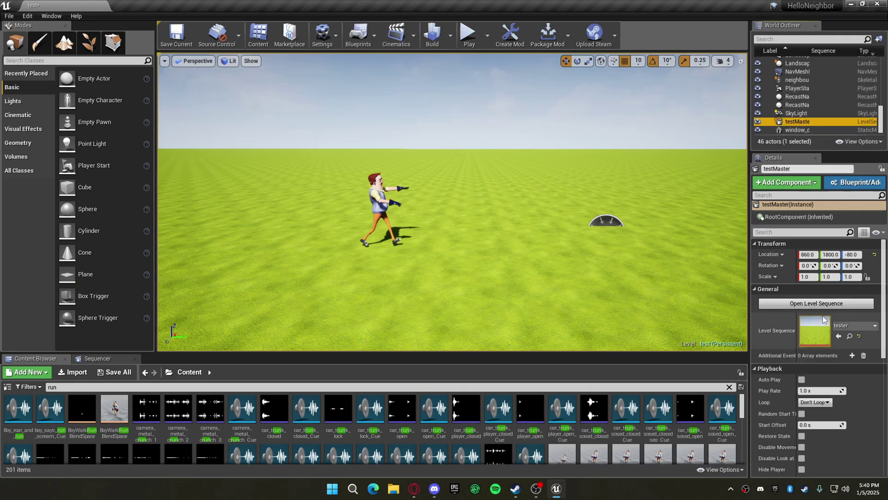
{"action": "left_click", "coordinate": [107, 360]}
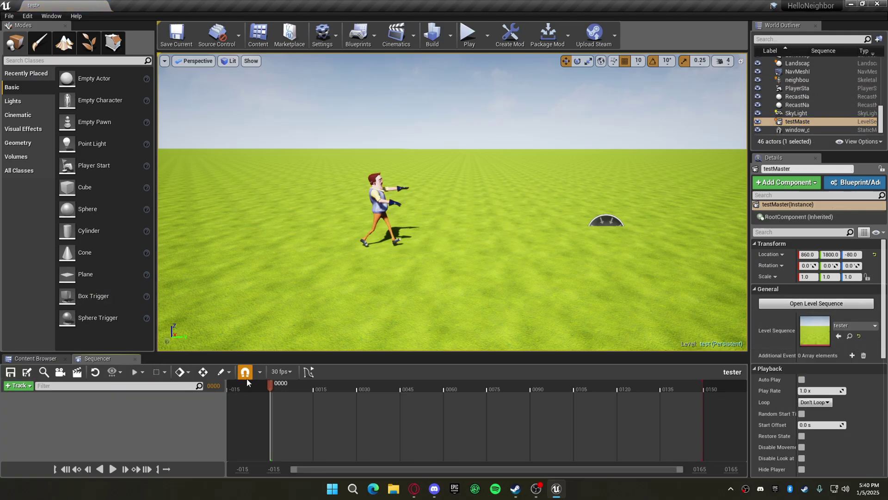
- Add the neighbour_lowpoly_Anim_rig_boy_run_window actor to the tester sequence as a track
{"action": "key", "text": "w"}
{"action": "right_click_drag", "start_coordinate": [260, 318], "coordinate": [278, 324]}
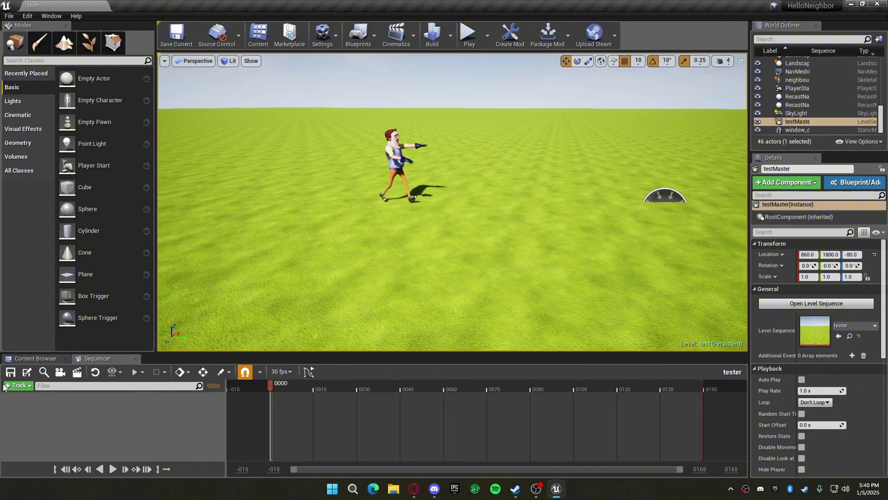
{"action": "left_click", "coordinate": [18, 386]}
{"action": "mouse_move", "coordinate": [32, 253]}
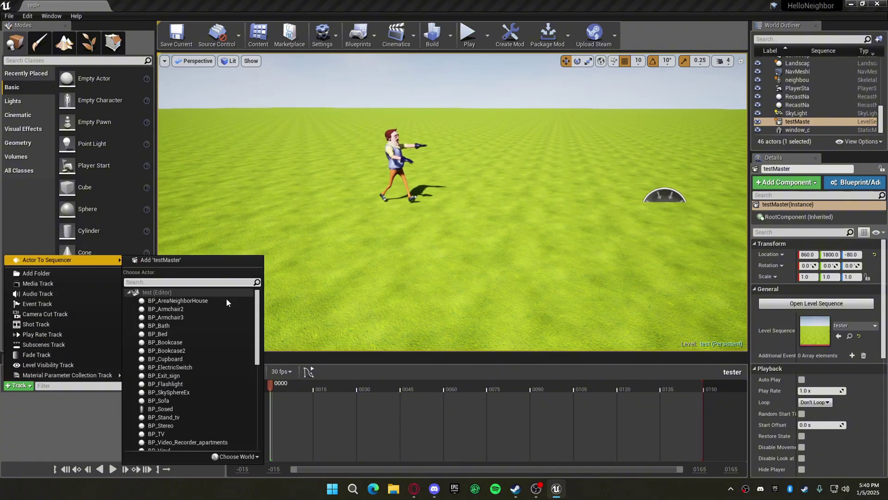
{"action": "scroll", "coordinate": [226, 298], "scroll_direction": "down", "scroll_amount": 10}
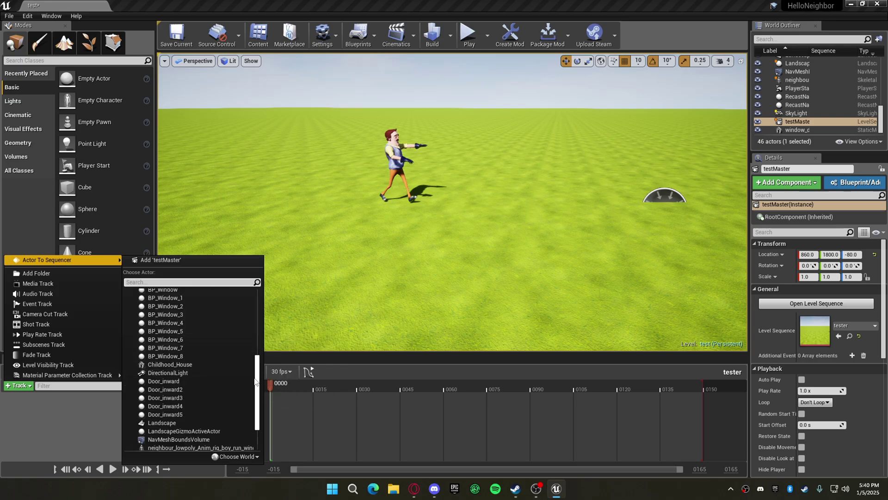
{"action": "left_click_drag", "start_coordinate": [256, 378], "coordinate": [237, 402]}
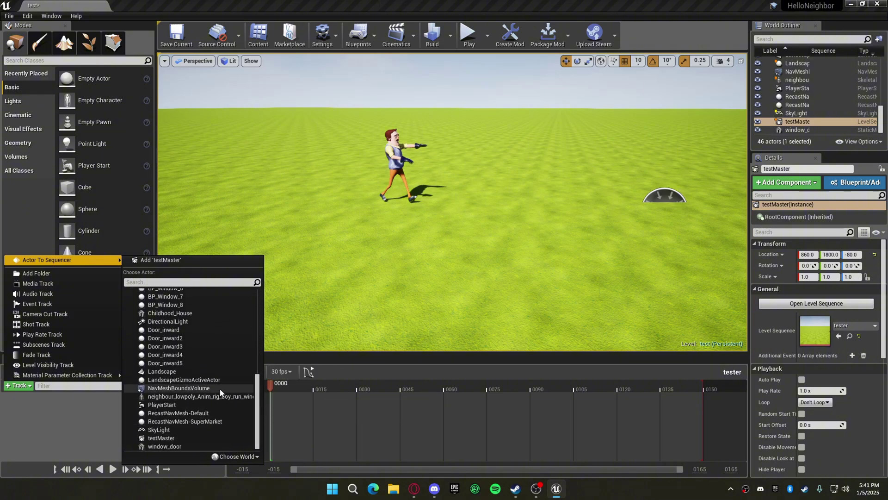
{"action": "left_click", "coordinate": [217, 396]}
- Search the animation assets for "run" and add neighbour_lowpoly_Anim_ChaseRun to the neighbour's Animation track from frame 0
{"action": "key", "text": "w"}
{"action": "right_click_drag", "start_coordinate": [370, 259], "coordinate": [379, 287]}
{"action": "key", "text": "s"}
{"action": "left_click", "coordinate": [198, 421]}
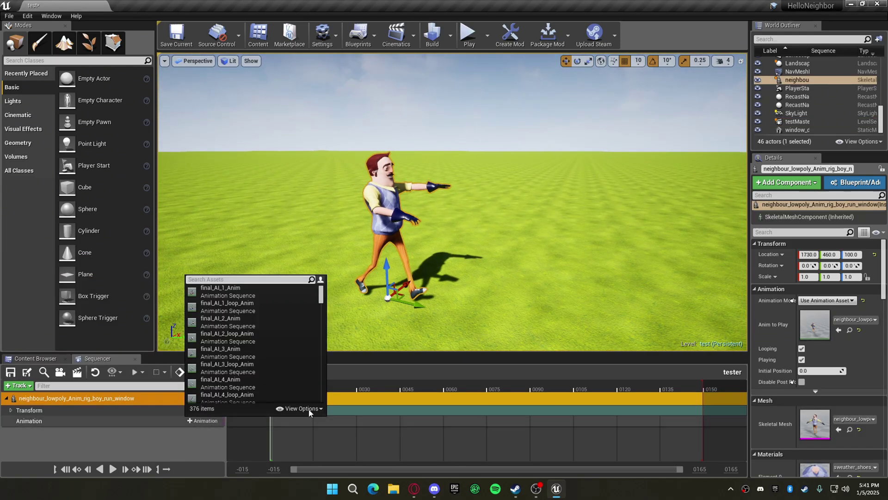
{"action": "scroll", "coordinate": [306, 338], "scroll_direction": "down", "scroll_amount": 10}
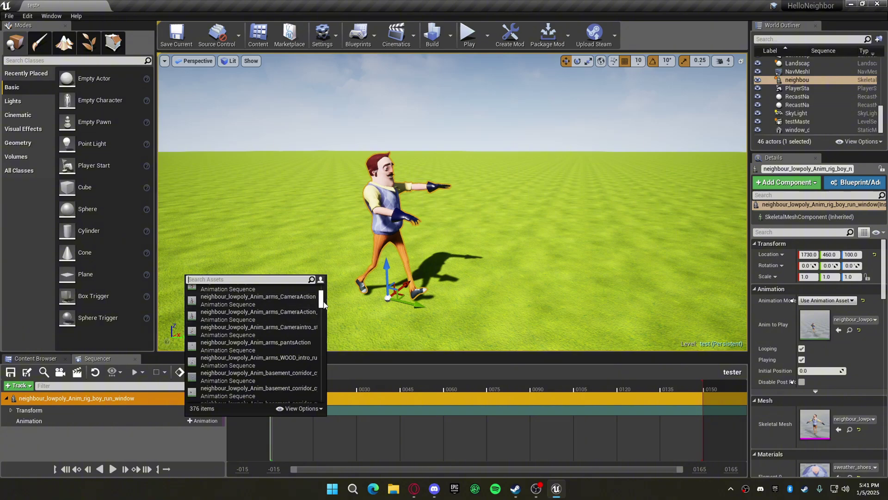
{"action": "scroll", "coordinate": [308, 309], "scroll_direction": "down", "scroll_amount": 10}
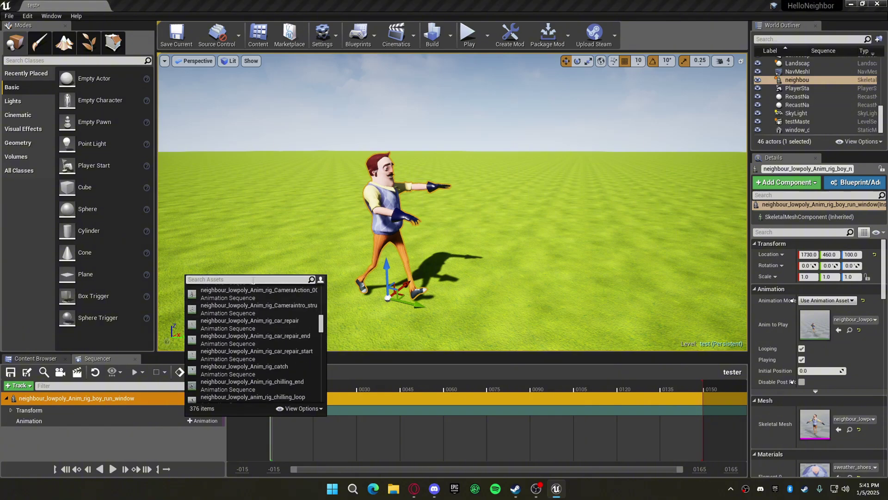
{"action": "type", "text": "run"}
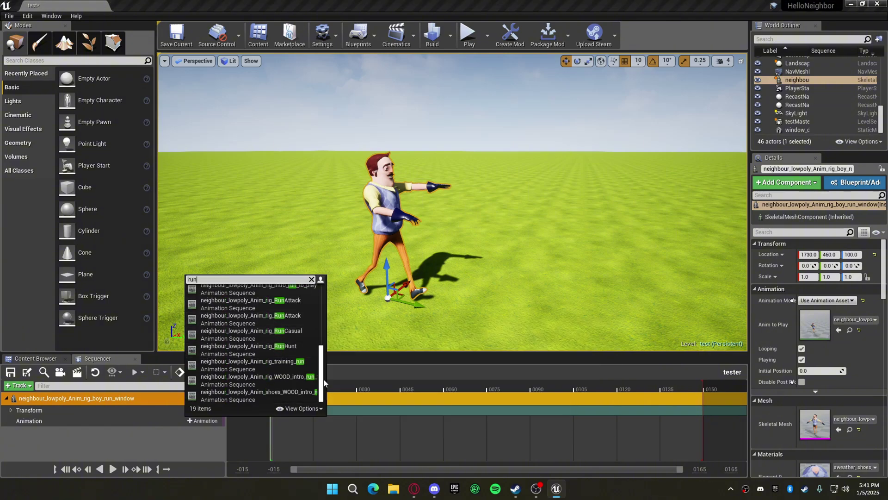
{"action": "scroll", "coordinate": [320, 331], "scroll_direction": "down", "scroll_amount": 2}
{"action": "left_click", "coordinate": [278, 317]}
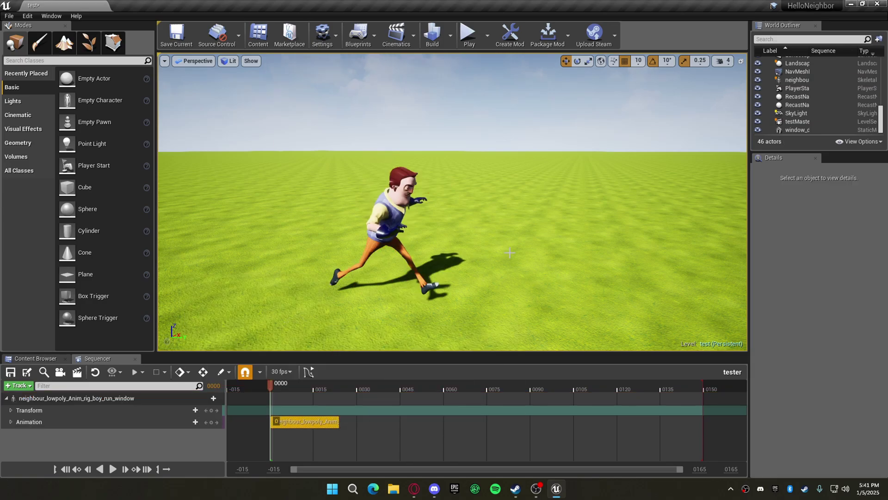
- Extend the ChaseRun animation section to about frame 100 and return the playhead to frame 0
{"action": "left_click", "coordinate": [335, 421]}
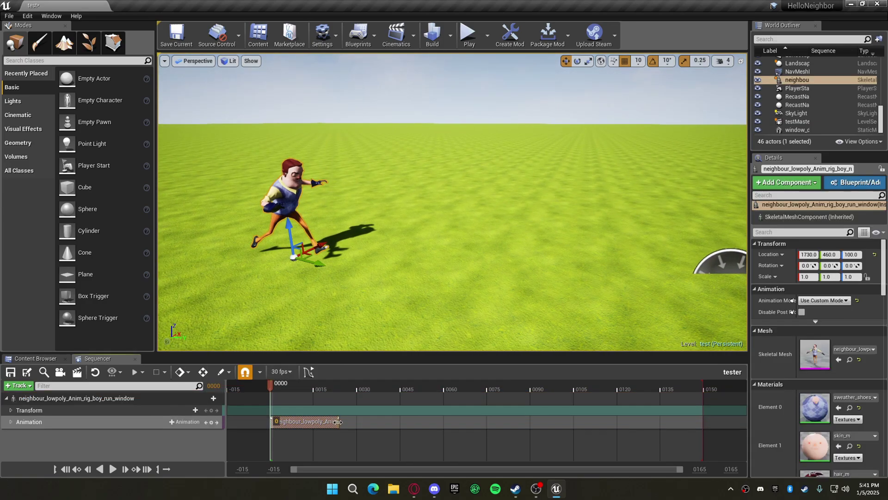
{"action": "left_click_drag", "start_coordinate": [338, 421], "coordinate": [250, 427]}
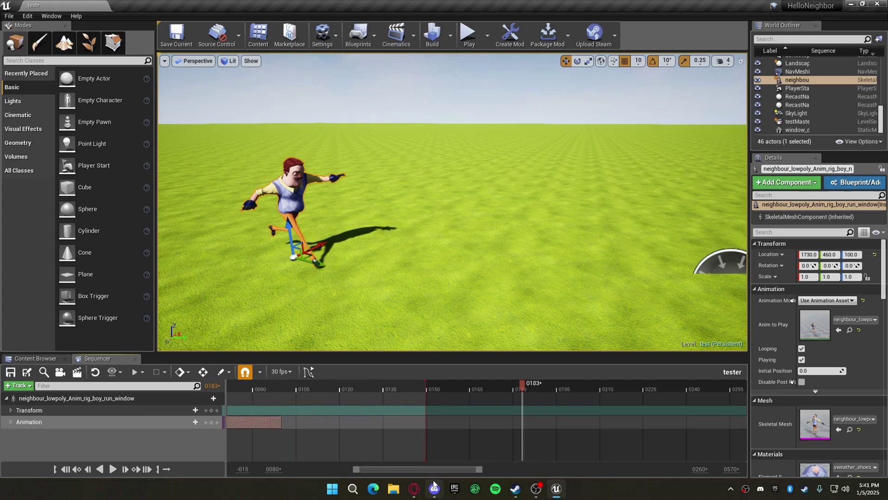
{"action": "left_click_drag", "start_coordinate": [430, 469], "coordinate": [168, 470]}
{"action": "right_click_drag", "start_coordinate": [324, 277], "coordinate": [326, 301]}
{"action": "left_click", "coordinate": [307, 396]}
{"action": "left_click_drag", "start_coordinate": [298, 386], "coordinate": [270, 392]}
- Key the neighbour's transform at frame 0 at his starting position
{"action": "key", "text": "w"}
{"action": "mouse_move", "coordinate": [359, 291]}
{"action": "right_mouse_down"}
{"action": "mouse_move", "coordinate": [370, 290]}
{"action": "mouse_move", "coordinate": [359, 292]}
{"action": "right_mouse_up"}
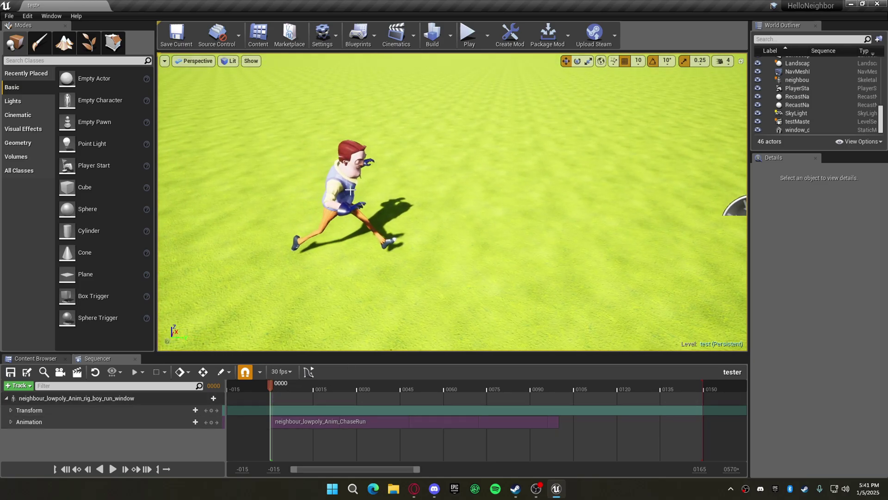
{"action": "left_click", "coordinate": [269, 393]}
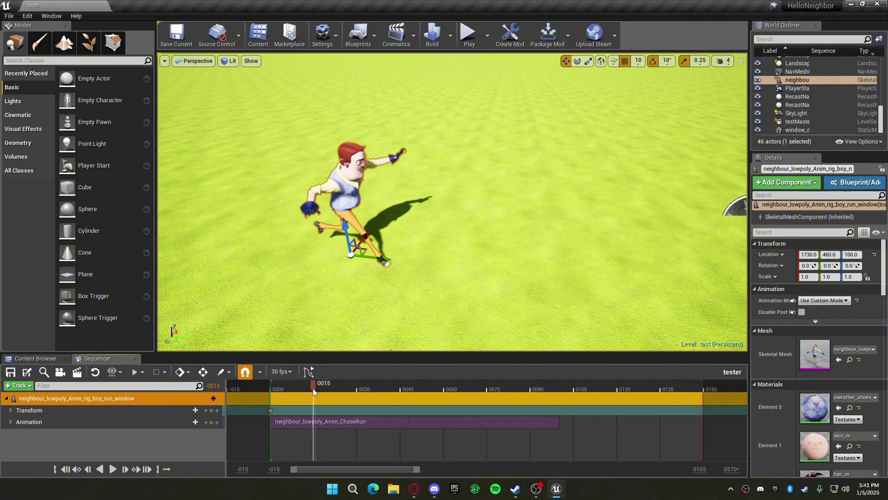
- Scrub the first frames of the sequence and examine the neighbour's running pose from several angles
{"action": "left_click_drag", "start_coordinate": [274, 399], "coordinate": [303, 368]}
{"action": "key", "text": "w"}
{"action": "right_click_drag", "start_coordinate": [348, 247], "coordinate": [366, 225]}
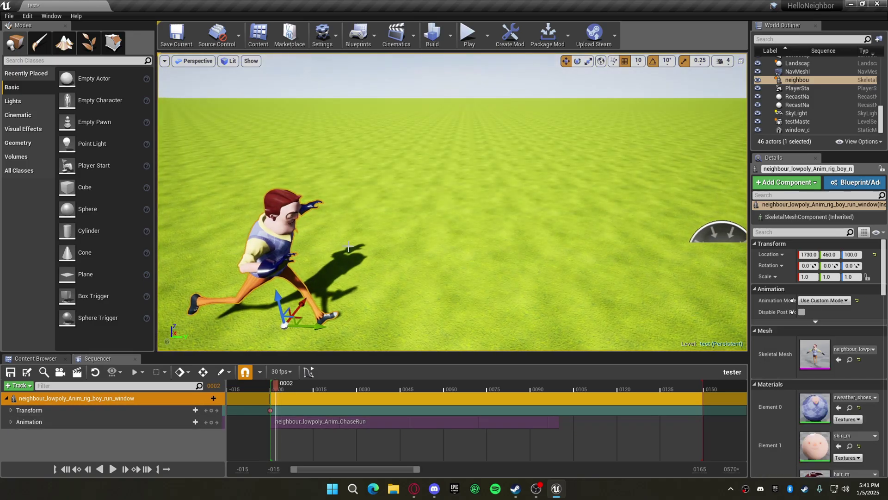
{"action": "key", "text": "s"}
{"action": "mouse_move", "coordinate": [433, 244]}
{"action": "right_mouse_down"}
{"action": "mouse_move", "coordinate": [445, 245]}
{"action": "mouse_move", "coordinate": [417, 239]}
{"action": "right_mouse_up"}
{"action": "key", "text": "w"}
{"action": "key", "text": "s"}
{"action": "key", "text": "w"}
{"action": "key", "text": "w"}
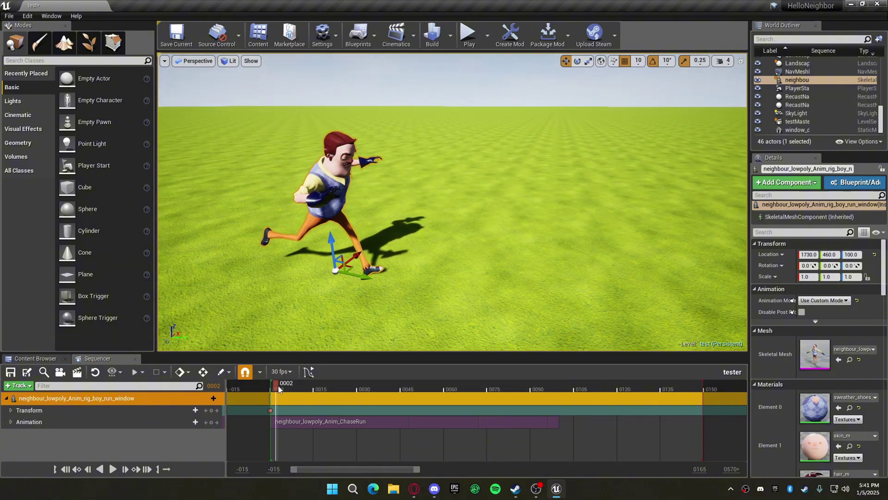
{"action": "left_click_drag", "start_coordinate": [277, 387], "coordinate": [301, 395]}
{"action": "key", "text": "s"}
{"action": "mouse_move", "coordinate": [319, 296]}
{"action": "right_mouse_down"}
{"action": "mouse_move", "coordinate": [316, 324]}
{"action": "mouse_move", "coordinate": [315, 303]}
{"action": "right_mouse_up"}
{"action": "key", "text": "w"}
{"action": "key", "text": "s"}
{"action": "key", "text": "w"}
{"action": "right_click_drag", "start_coordinate": [427, 216], "coordinate": [324, 334]}
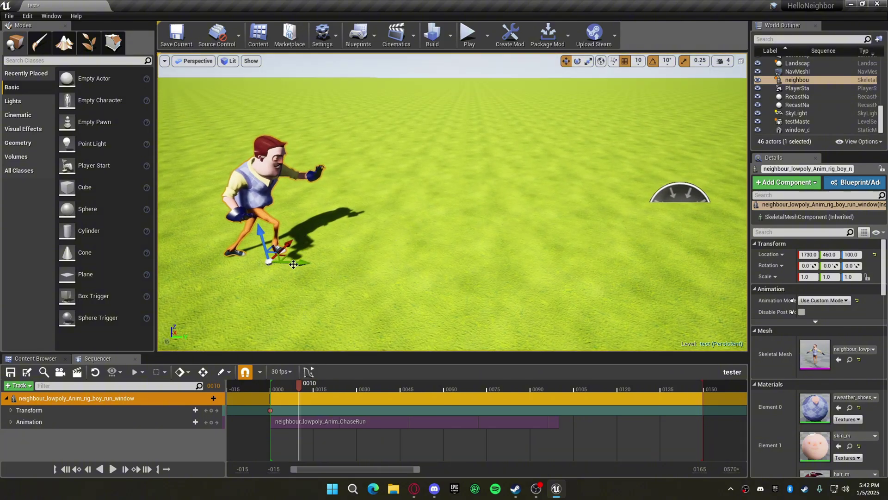
- Key the neighbour's position at frame 10 by moving him forward along the Y axis to 810
{"action": "left_click_drag", "start_coordinate": [280, 391], "coordinate": [301, 390]}
{"action": "left_click_drag", "start_coordinate": [297, 262], "coordinate": [557, 275]}
{"action": "key", "text": "s"}
{"action": "mouse_move", "coordinate": [544, 279]}
{"action": "right_mouse_down"}
{"action": "mouse_move", "coordinate": [561, 294]}
{"action": "mouse_move", "coordinate": [544, 280]}
{"action": "right_mouse_up"}
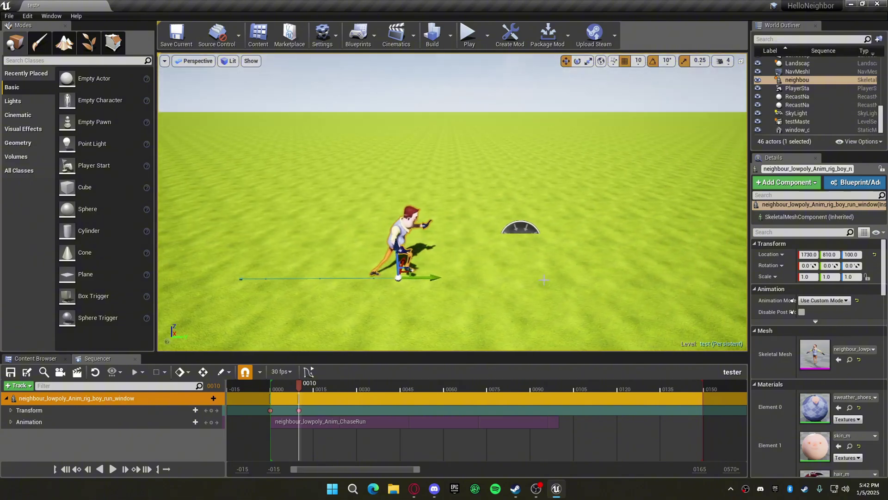
{"action": "key", "text": "d"}
{"action": "right_click_drag", "start_coordinate": [393, 245], "coordinate": [357, 241]}
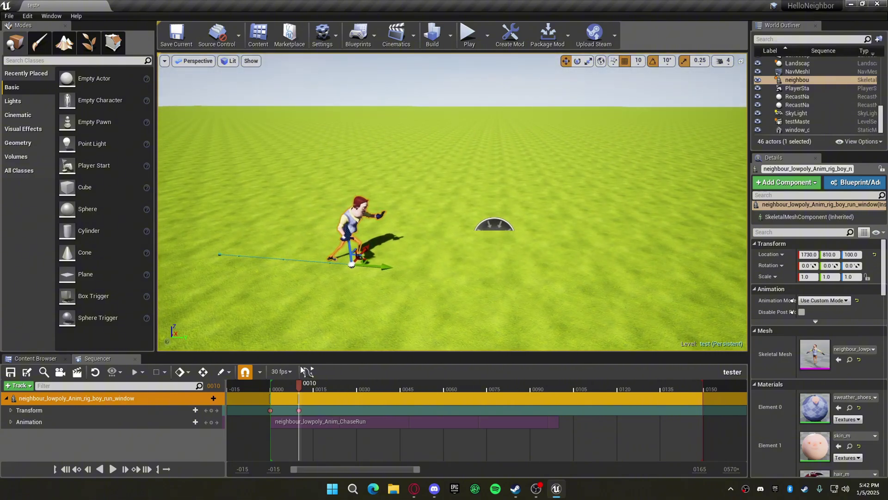
- Key the neighbour further forward along the Y axis, at 1070 on frame 20 and at 1490 on frame 30
{"action": "left_click_drag", "start_coordinate": [300, 386], "coordinate": [328, 390]}
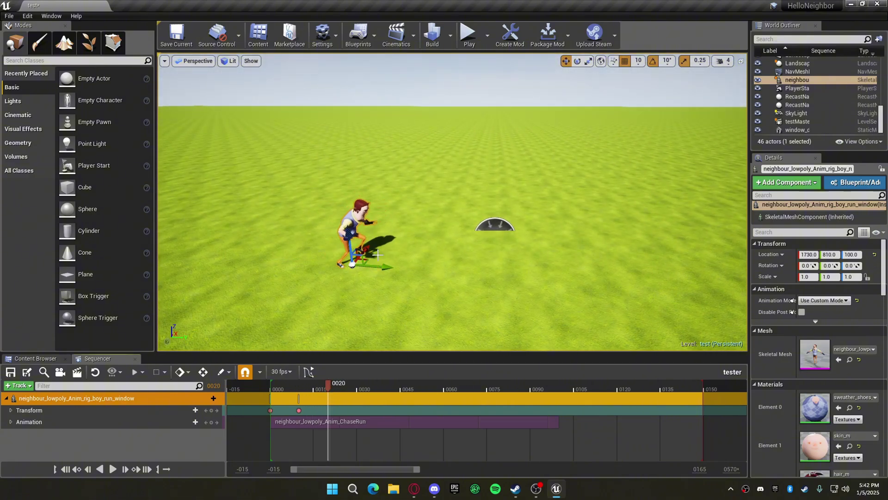
{"action": "left_click_drag", "start_coordinate": [384, 267], "coordinate": [495, 291]}
{"action": "key", "text": "d"}
{"action": "mouse_move", "coordinate": [495, 290]}
{"action": "right_mouse_down"}
{"action": "mouse_move", "coordinate": [504, 312]}
{"action": "mouse_move", "coordinate": [499, 286]}
{"action": "right_mouse_up"}
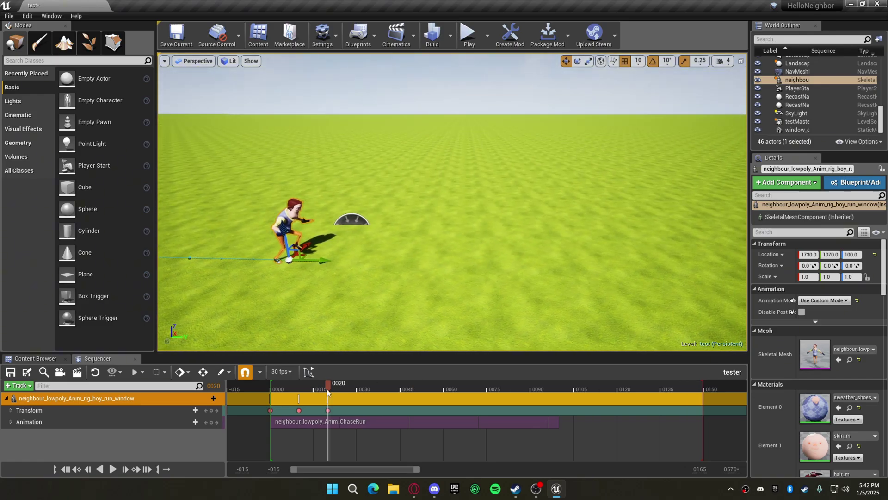
{"action": "left_click_drag", "start_coordinate": [327, 388], "coordinate": [356, 384]}
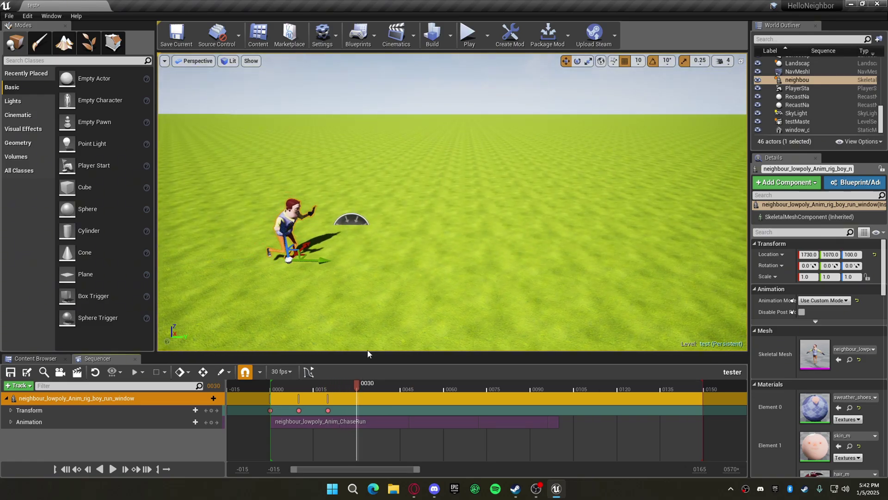
{"action": "left_click_drag", "start_coordinate": [321, 261], "coordinate": [494, 282]}
{"action": "key", "text": "d"}
{"action": "right_click_drag", "start_coordinate": [494, 281], "coordinate": [523, 274]}
- Continue the neighbour's run with position keys at Y 1860 on frame 40 and Y 1960 on frame 50
{"action": "left_click_drag", "start_coordinate": [357, 385], "coordinate": [386, 381]}
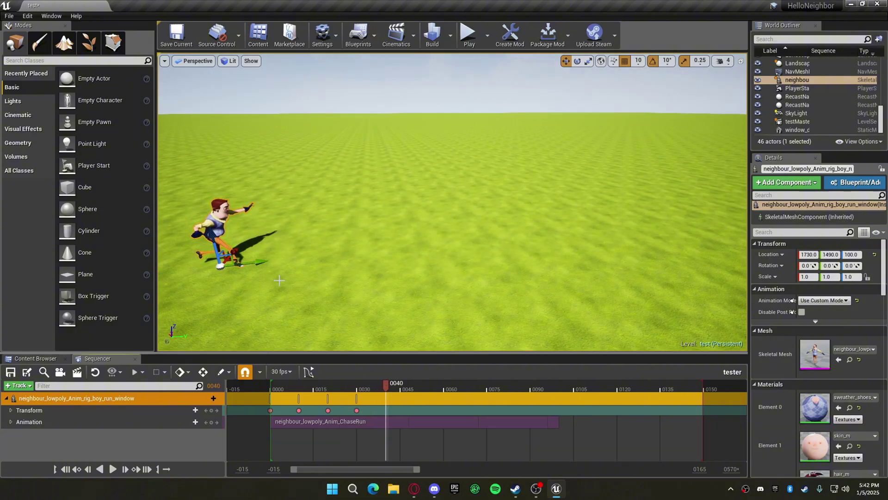
{"action": "left_click_drag", "start_coordinate": [262, 262], "coordinate": [415, 244]}
{"action": "right_click_drag", "start_coordinate": [415, 243], "coordinate": [387, 245]}
{"action": "key", "text": "d"}
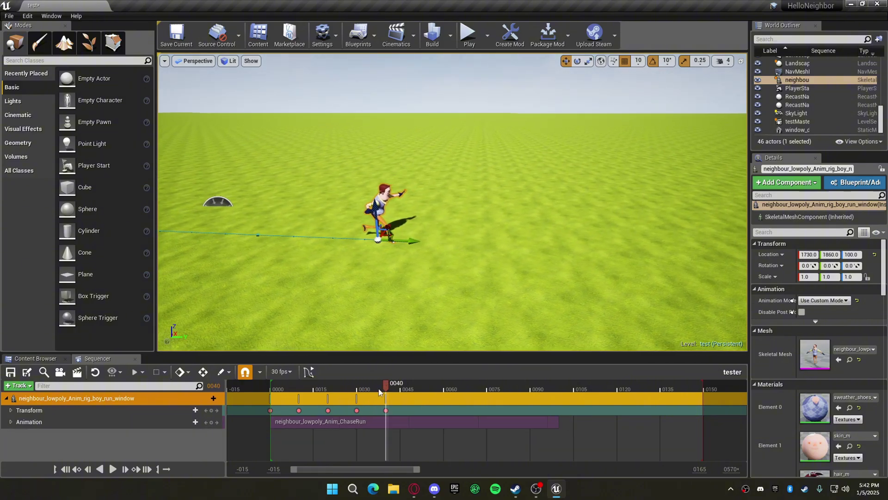
{"action": "left_click_drag", "start_coordinate": [386, 384], "coordinate": [400, 384]}
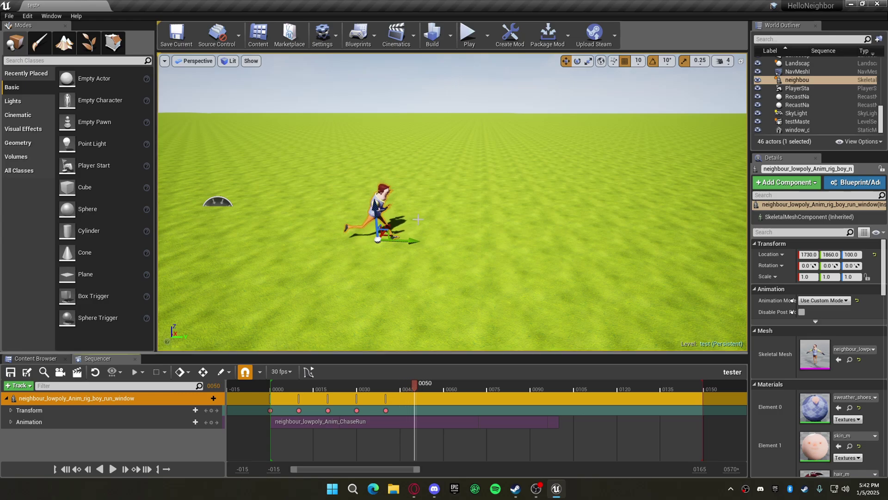
{"action": "left_click_drag", "start_coordinate": [409, 240], "coordinate": [447, 251]}
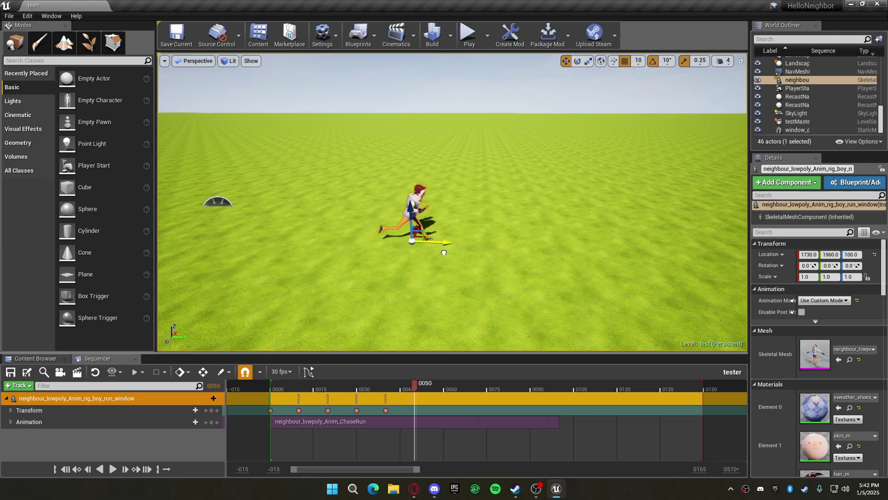
{"action": "right_click_drag", "start_coordinate": [486, 249], "coordinate": [527, 246]}
- Key the neighbour's position at Y 2240 on about frame 59 and at Y 2550 on frame 69
{"action": "left_click_drag", "start_coordinate": [417, 387], "coordinate": [431, 389]}
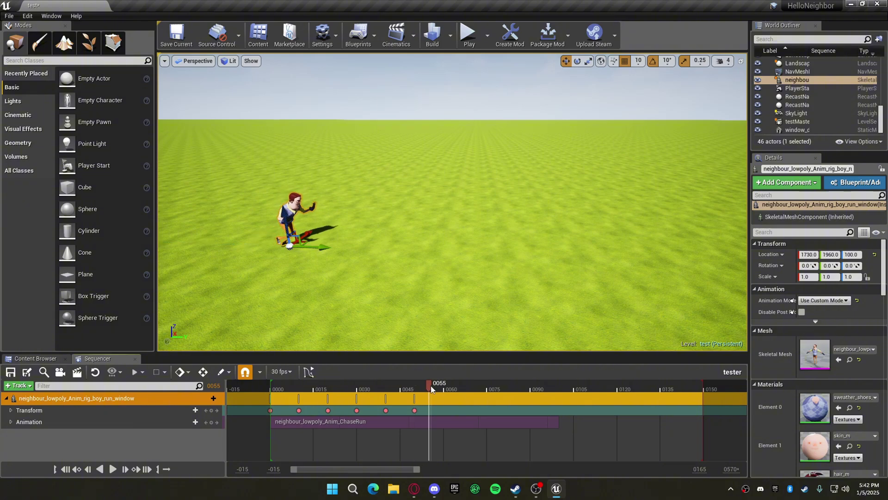
{"action": "left_click_drag", "start_coordinate": [328, 246], "coordinate": [417, 264]}
{"action": "key", "text": "s"}
{"action": "right_click_drag", "start_coordinate": [417, 264], "coordinate": [435, 252]}
{"action": "left_click_drag", "start_coordinate": [437, 390], "coordinate": [471, 391]}
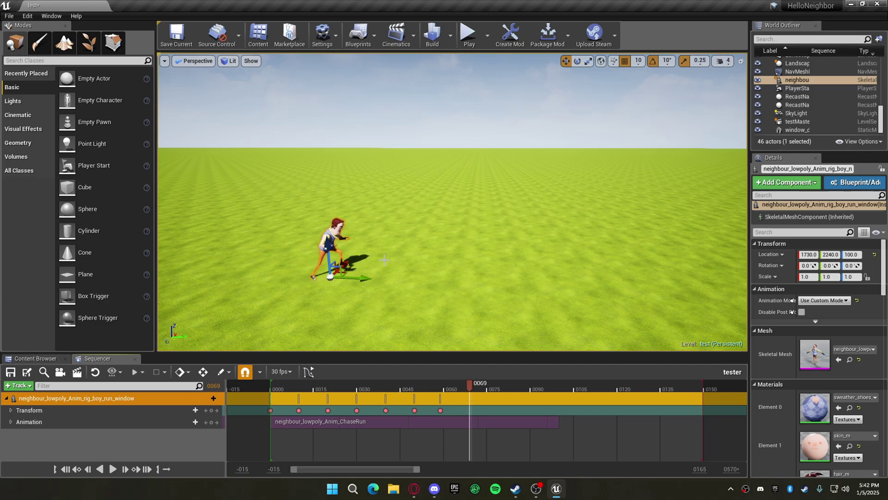
{"action": "left_click_drag", "start_coordinate": [365, 279], "coordinate": [480, 280]}
{"action": "key", "text": "s"}
{"action": "right_click_drag", "start_coordinate": [480, 280], "coordinate": [512, 288]}
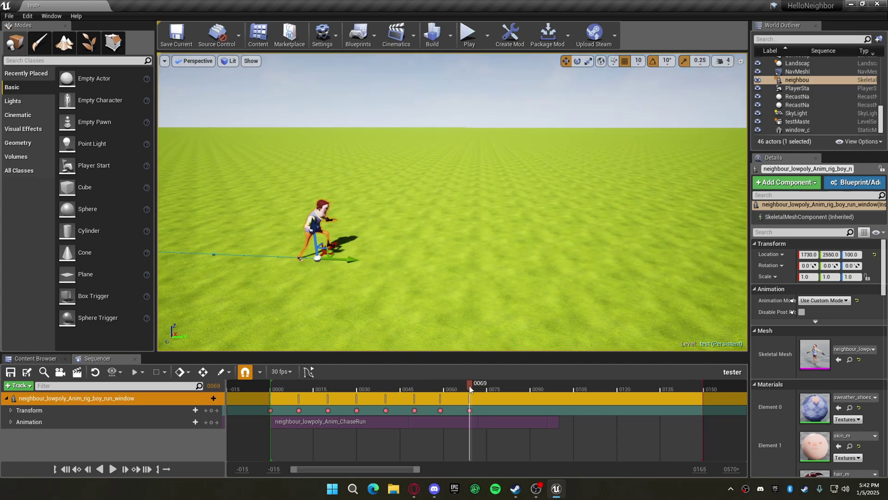
- Key the neighbour's position at Y 2830 on about frame 80 and at Y 3100 on frame 90
{"action": "left_click_drag", "start_coordinate": [471, 388], "coordinate": [498, 386]}
{"action": "left_click_drag", "start_coordinate": [358, 260], "coordinate": [455, 263]}
{"action": "key", "text": "s"}
{"action": "right_click_drag", "start_coordinate": [455, 263], "coordinate": [492, 267]}
{"action": "left_click_drag", "start_coordinate": [503, 388], "coordinate": [531, 392]}
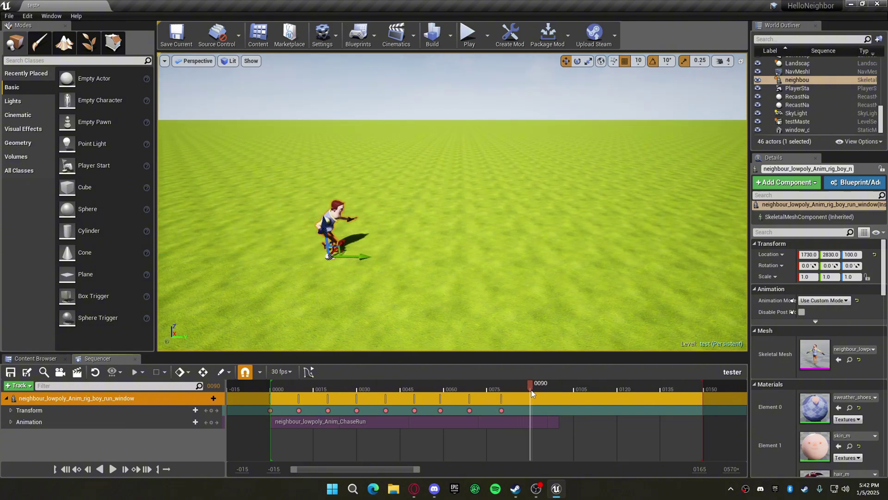
{"action": "left_click_drag", "start_coordinate": [364, 261], "coordinate": [465, 262]}
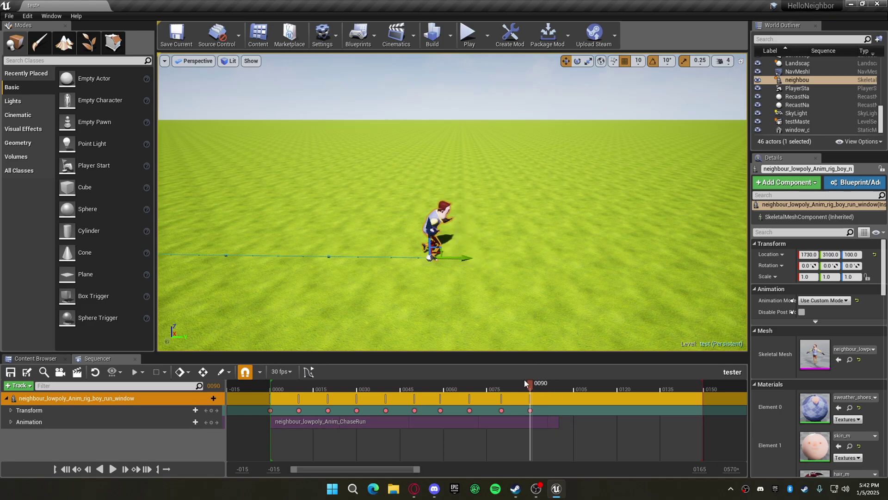
- Add the last position key of the run near frame 100 by moving the neighbour further forward along Y
{"action": "left_click", "coordinate": [544, 386]}
{"action": "left_click_drag", "start_coordinate": [551, 387], "coordinate": [559, 387]}
{"action": "left_click_drag", "start_coordinate": [466, 260], "coordinate": [578, 272]}
{"action": "key", "text": "s"}
{"action": "right_click_drag", "start_coordinate": [578, 272], "coordinate": [618, 286]}
- Scrub the sequence to review the neighbour's whole run, and return to frame 0 at his starting position
{"action": "left_click", "coordinate": [578, 272]}
{"action": "key", "text": "s"}
{"action": "key", "text": "w"}
{"action": "left_click_drag", "start_coordinate": [558, 385], "coordinate": [756, 386]}
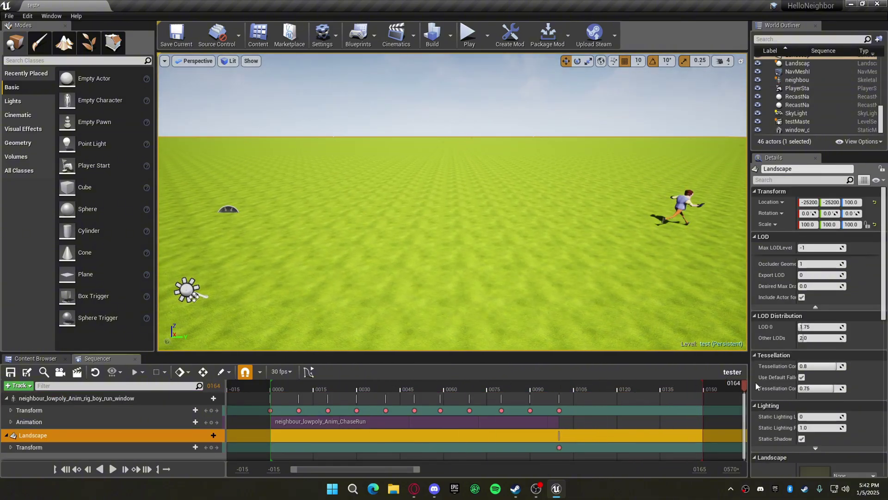
{"action": "right_click_drag", "start_coordinate": [315, 287], "coordinate": [202, 300]}
{"action": "key", "text": "w"}
{"action": "key", "text": "s"}
{"action": "key", "text": "w"}
{"action": "key", "text": "s"}
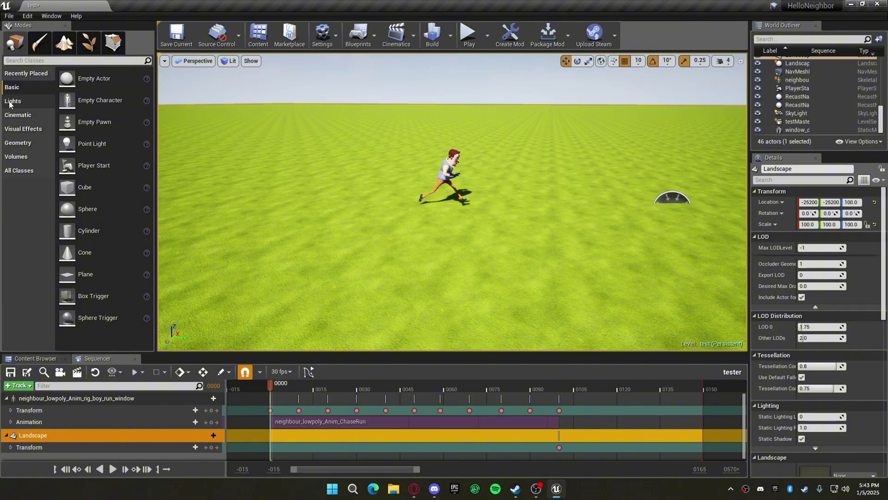
- Place a Cine Camera Actor on the grass beside the neighbour's starting position, facing him
{"action": "left_click", "coordinate": [11, 116]}
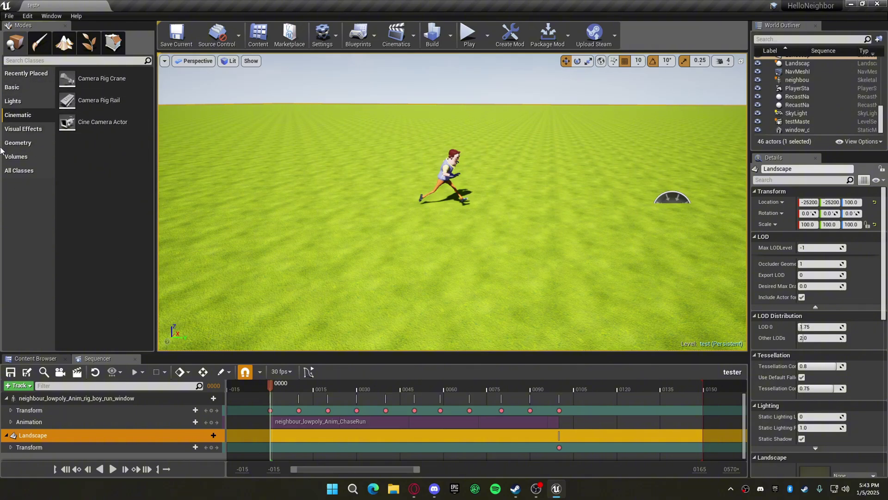
{"action": "left_click_drag", "start_coordinate": [88, 79], "coordinate": [389, 279]}
{"action": "left_click_drag", "start_coordinate": [382, 246], "coordinate": [410, 257]}
{"action": "key", "text": "w"}
{"action": "right_click_drag", "start_coordinate": [410, 257], "coordinate": [402, 185]}
{"action": "key", "text": "s"}
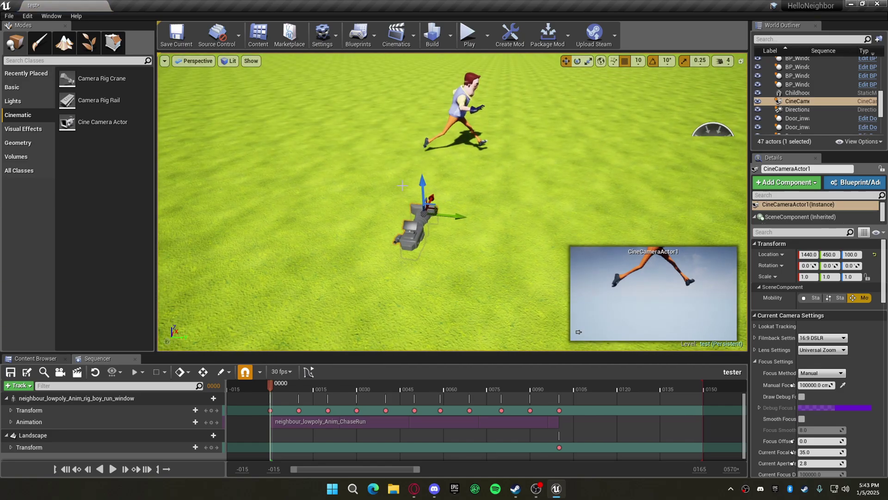
- Raise the cine camera and move it back to location 1120, 470, 230 so the whole neighbour is framed
{"action": "left_click_drag", "start_coordinate": [424, 190], "coordinate": [424, 92]}
{"action": "key", "text": "d"}
{"action": "right_click_drag", "start_coordinate": [467, 160], "coordinate": [395, 139]}
{"action": "left_click_drag", "start_coordinate": [488, 174], "coordinate": [301, 206]}
{"action": "key", "text": "a"}
{"action": "right_click_drag", "start_coordinate": [301, 206], "coordinate": [407, 206]}
{"action": "left_click_drag", "start_coordinate": [313, 291], "coordinate": [339, 299]}
{"action": "key", "text": "s"}
{"action": "right_click_drag", "start_coordinate": [359, 213], "coordinate": [361, 223]}
{"action": "left_click_drag", "start_coordinate": [380, 223], "coordinate": [382, 229]}
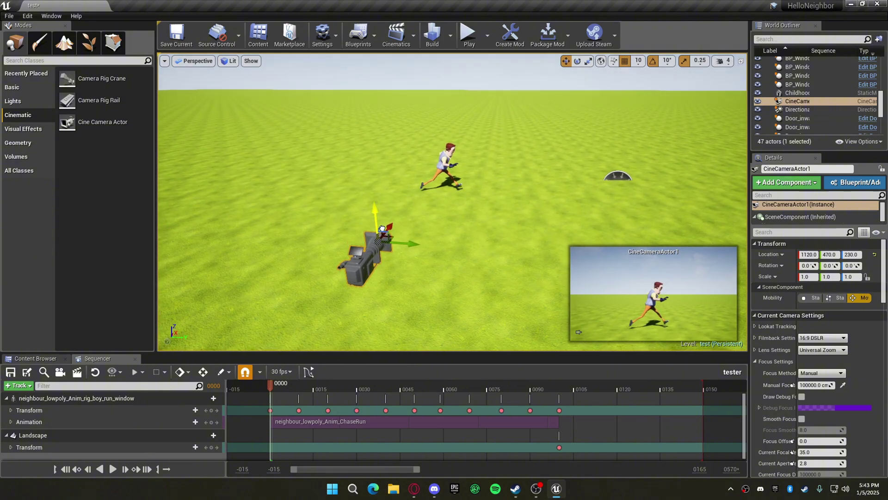
{"action": "key", "text": "w"}
{"action": "mouse_move", "coordinate": [443, 210]}
{"action": "right_mouse_down"}
{"action": "mouse_move", "coordinate": [455, 210]}
{"action": "mouse_move", "coordinate": [446, 189]}
{"action": "mouse_move", "coordinate": [448, 204]}
{"action": "right_mouse_up"}
{"action": "key", "text": "s"}
{"action": "key", "text": "w"}
{"action": "key", "text": "s"}
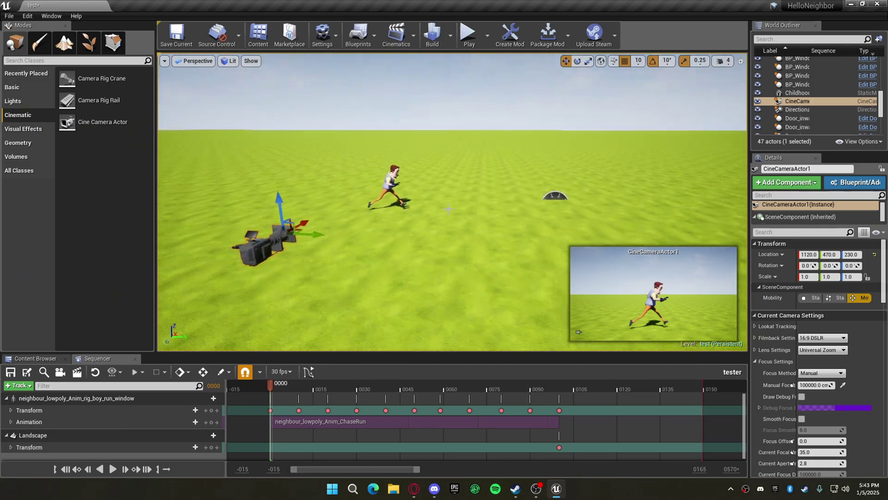
- Try adding an Event Track to the tester sequence, and undo it
{"action": "left_click", "coordinate": [32, 435]}
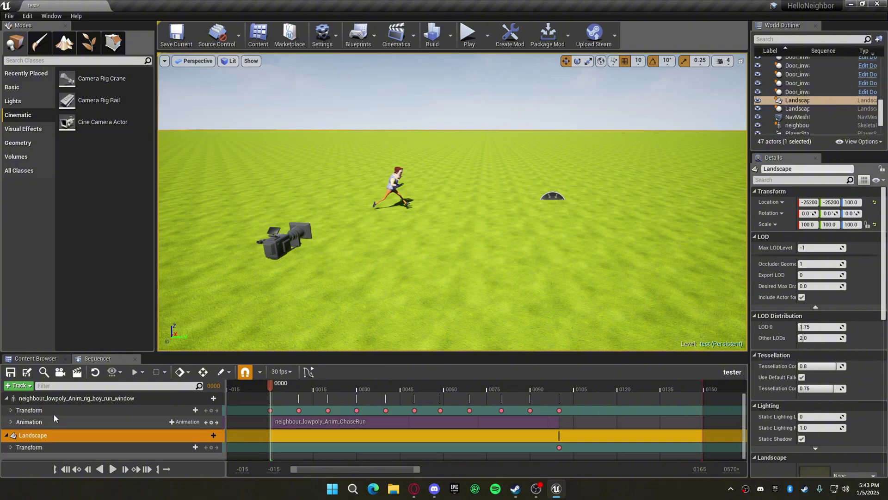
{"action": "left_click", "coordinate": [19, 386]}
{"action": "left_click", "coordinate": [46, 307]}
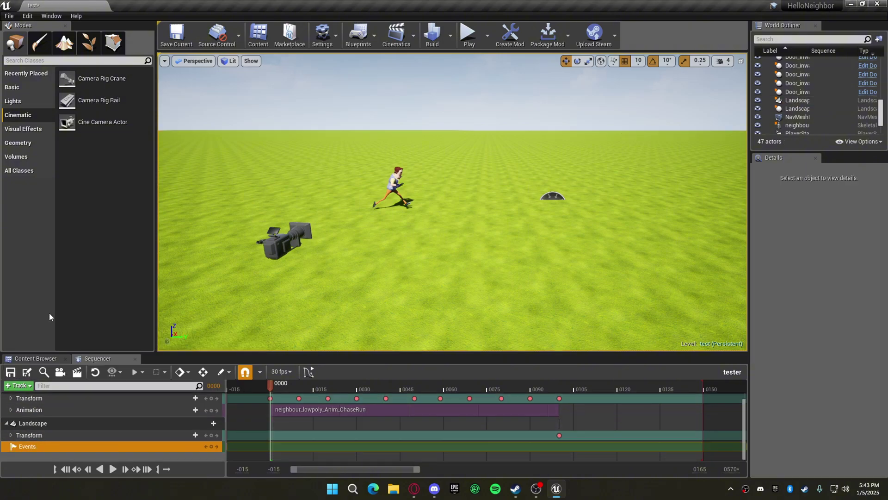
{"action": "key", "text": "ctrl+z"}
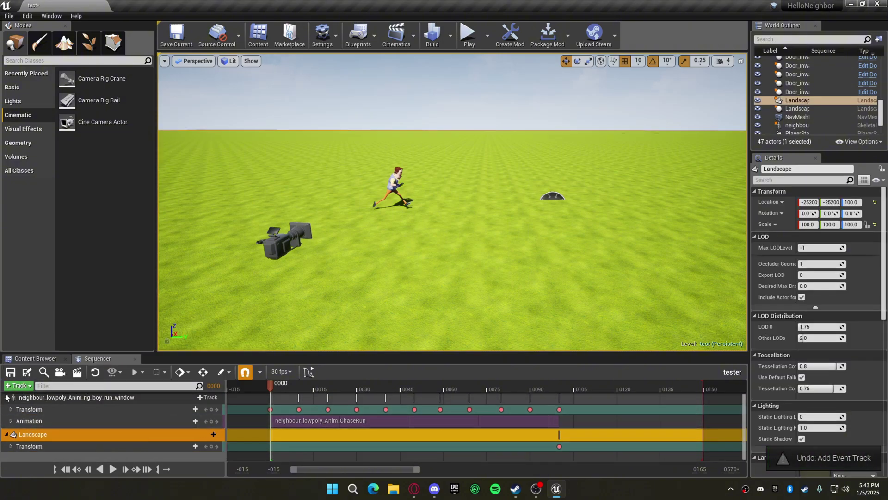
- Add a Camera Cuts track to the tester sequence, bind it to CineCameraActor1, and shorten its section to about 9 frames
{"action": "left_click", "coordinate": [19, 385]}
{"action": "left_click", "coordinate": [44, 314]}
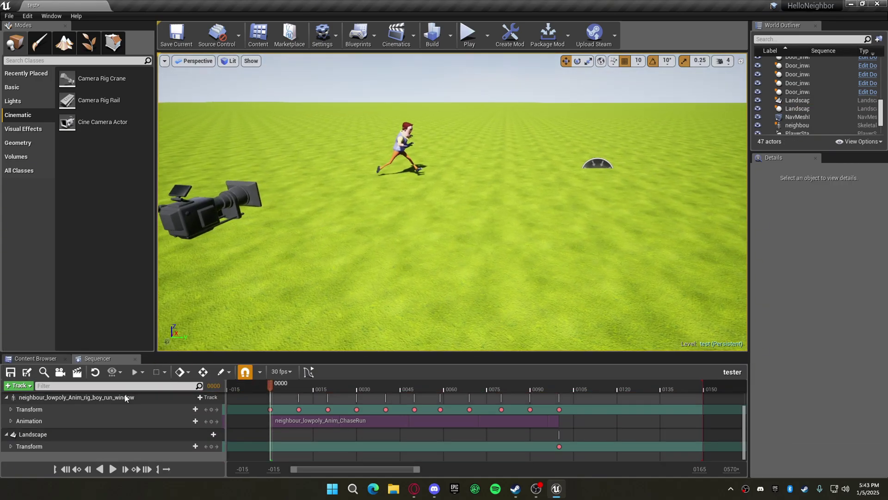
{"action": "left_click", "coordinate": [196, 397]}
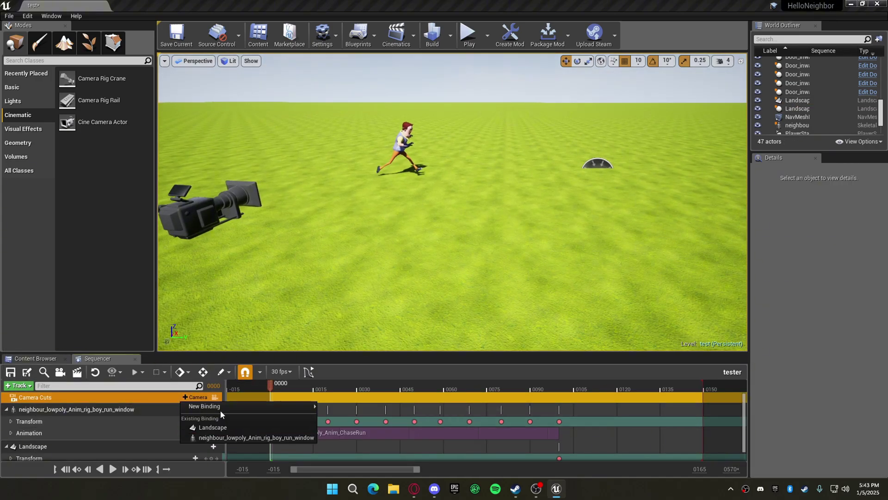
{"action": "mouse_move", "coordinate": [221, 410]}
{"action": "left_click", "coordinate": [351, 426]}
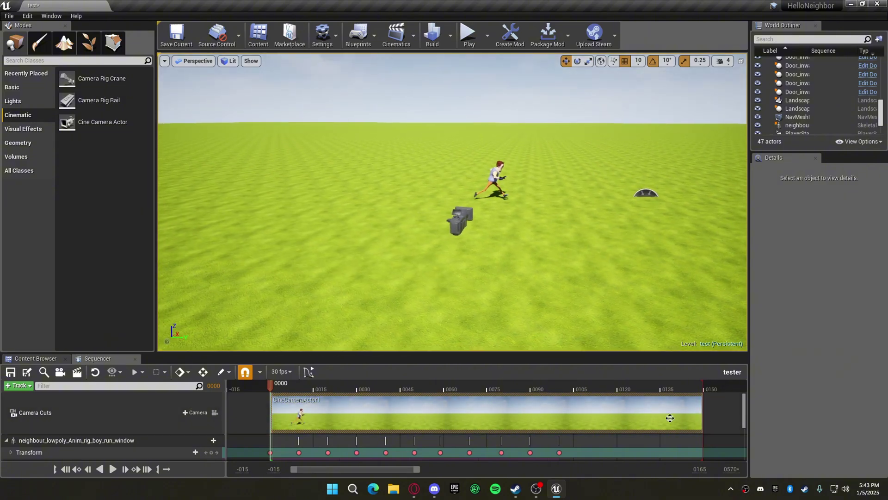
{"action": "left_click_drag", "start_coordinate": [703, 409], "coordinate": [328, 423]}
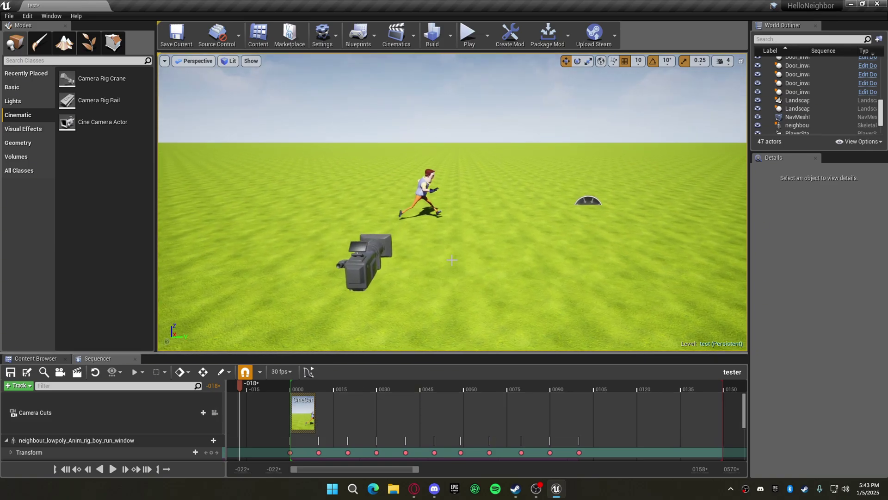
- Scrub to about frame 10 and check the cine camera's view of the neighbour against the end of the camera cut
{"action": "left_click", "coordinate": [299, 390]}
{"action": "left_click_drag", "start_coordinate": [298, 390], "coordinate": [318, 389]}
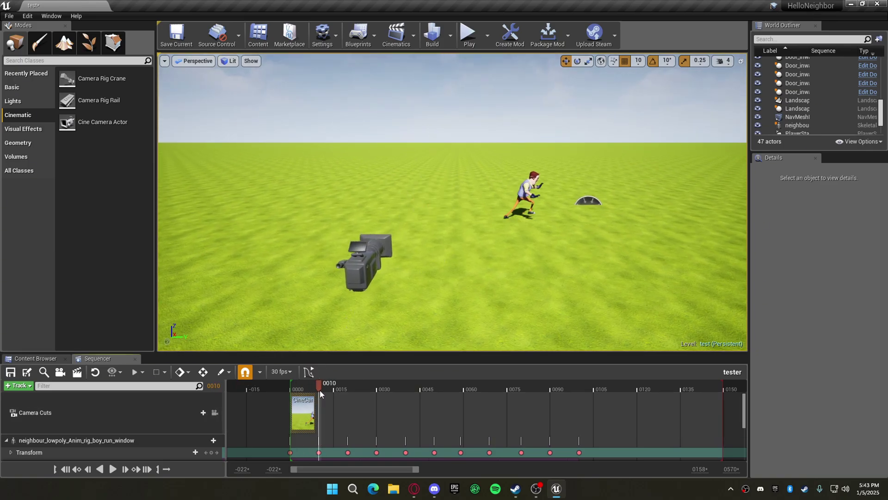
{"action": "left_click", "coordinate": [312, 236]}
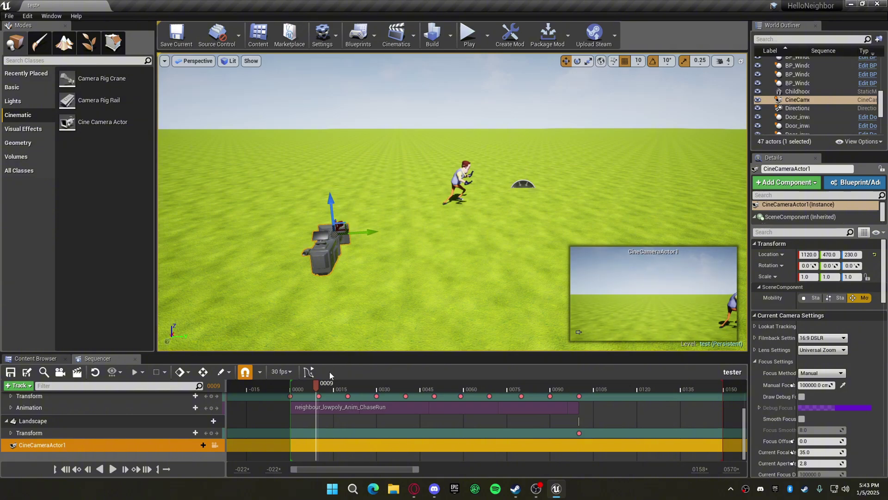
{"action": "scroll", "coordinate": [320, 404], "scroll_direction": "up", "scroll_amount": 5}
{"action": "left_click", "coordinate": [310, 401]}
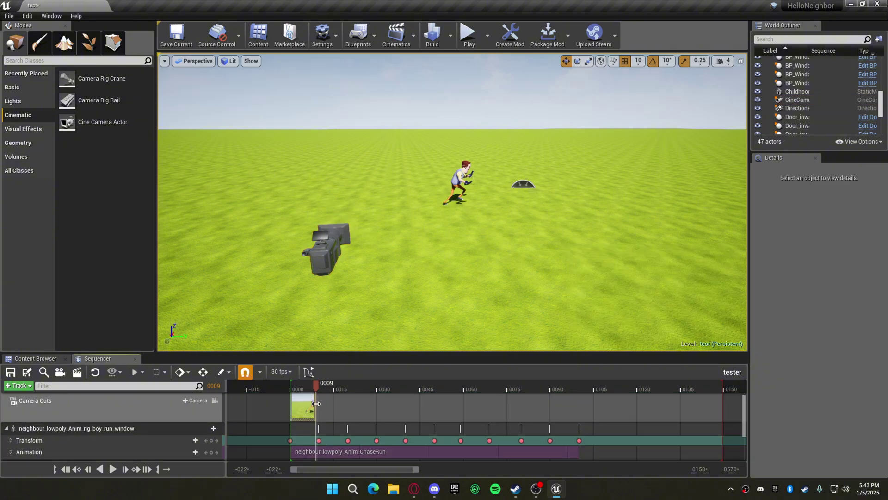
{"action": "left_click_drag", "start_coordinate": [316, 404], "coordinate": [317, 425]}
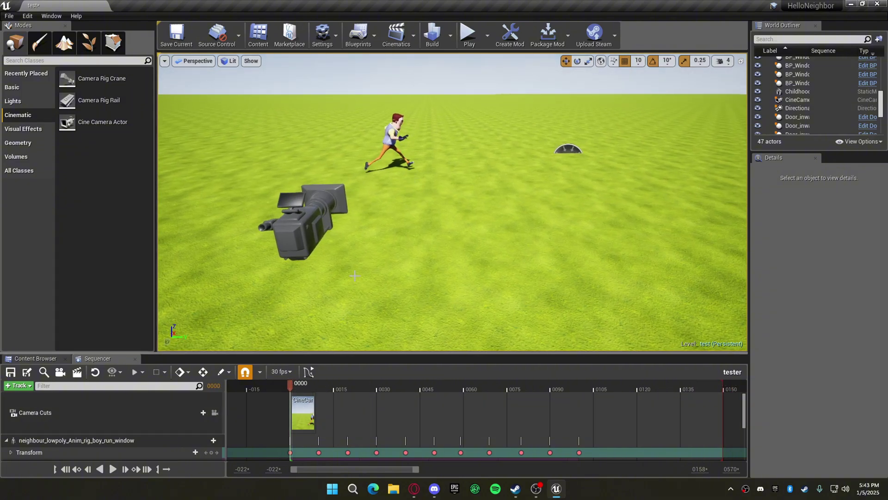
- At frame 10, move the cine camera along Y to 830 to reframe the neighbour, and keyframe its transform
{"action": "left_click", "coordinate": [319, 387]}
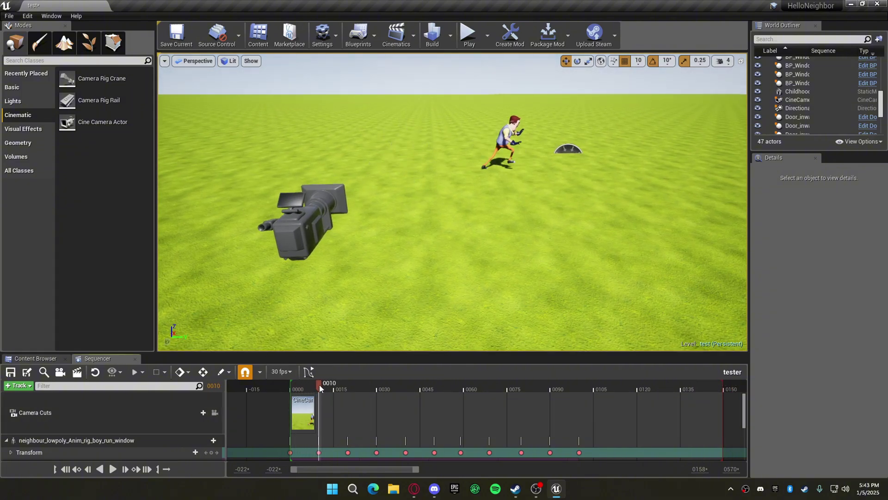
{"action": "left_click", "coordinate": [313, 204]}
{"action": "left_click_drag", "start_coordinate": [348, 200], "coordinate": [618, 191]}
{"action": "key", "text": "f"}
{"action": "scroll", "coordinate": [353, 408], "scroll_direction": "up", "scroll_amount": 4}
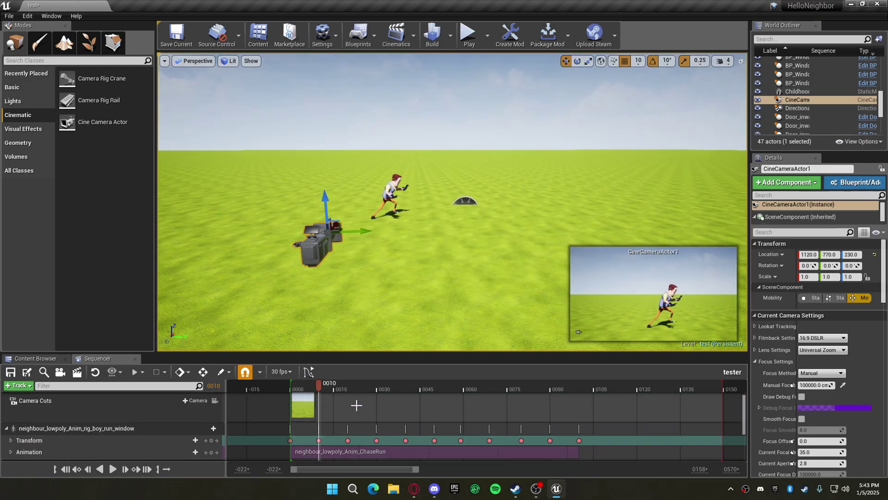
{"action": "scroll", "coordinate": [356, 405], "scroll_direction": "up", "scroll_amount": 1}
{"action": "scroll", "coordinate": [330, 233], "scroll_direction": "down", "scroll_amount": 4}
{"action": "scroll", "coordinate": [329, 232], "scroll_direction": "up", "scroll_amount": 3}
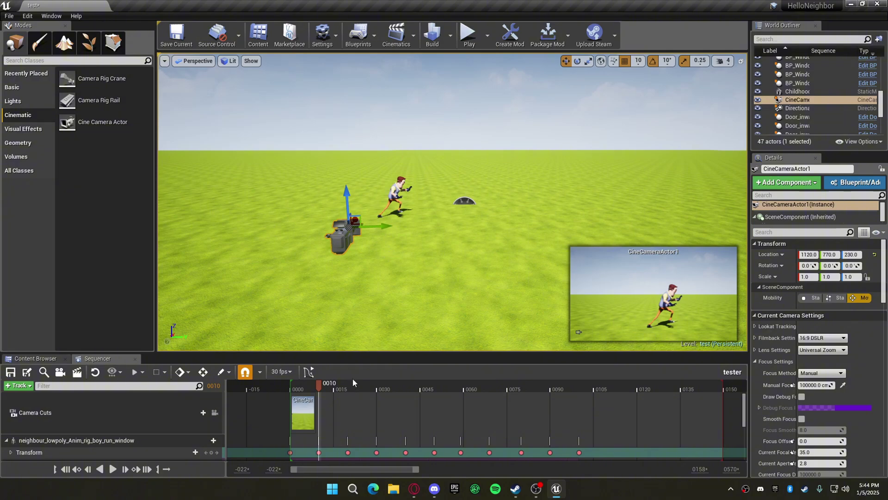
{"action": "key", "text": "ctrl+z"}
{"action": "left_click_drag", "start_coordinate": [380, 223], "coordinate": [413, 225]}
{"action": "scroll", "coordinate": [390, 410], "scroll_direction": "down", "scroll_amount": 1}
{"action": "scroll", "coordinate": [390, 410], "scroll_direction": "down", "scroll_amount": 2}
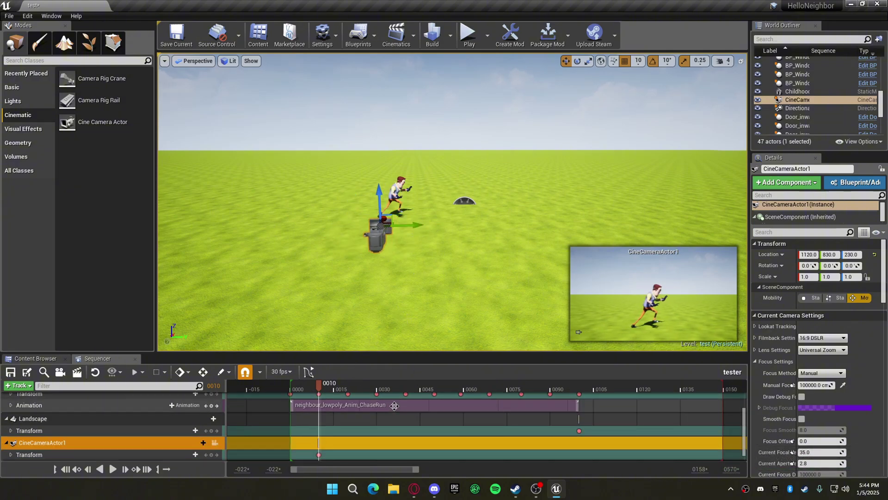
- Keyframe the cine camera following the neighbour at frame 20 with Y 1100 and at frame 30 with Y 1500
{"action": "left_click_drag", "start_coordinate": [324, 382], "coordinate": [349, 385]}
{"action": "left_click_drag", "start_coordinate": [332, 256], "coordinate": [468, 263]}
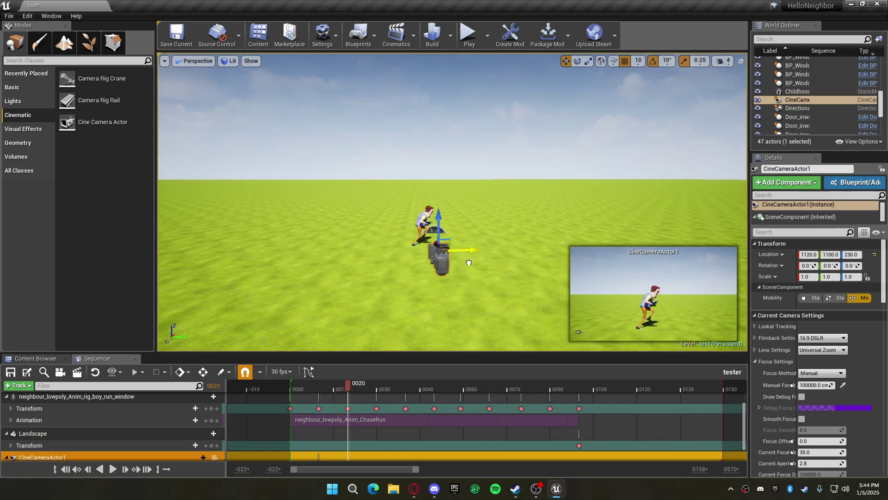
{"action": "left_click_drag", "start_coordinate": [350, 386], "coordinate": [379, 387]}
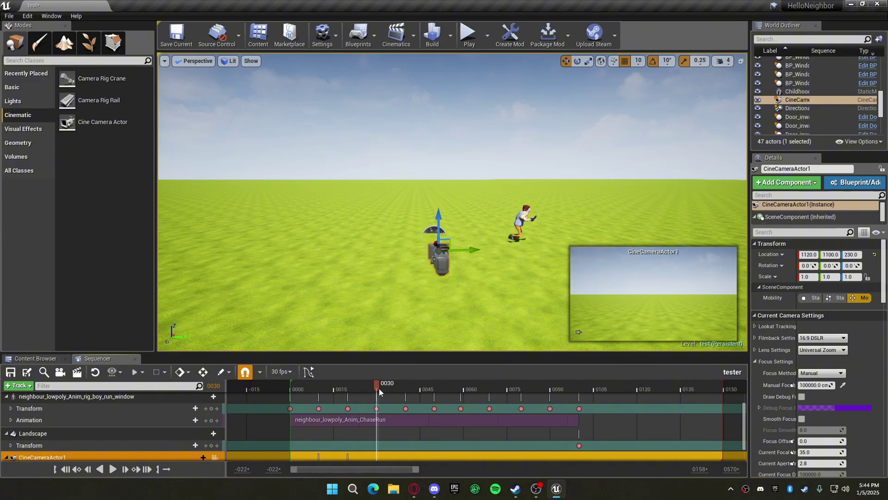
{"action": "right_click_drag", "start_coordinate": [382, 319], "coordinate": [393, 341]}
{"action": "scroll", "coordinate": [407, 392], "scroll_direction": "down", "scroll_amount": 1}
{"action": "right_click_drag", "start_coordinate": [426, 252], "coordinate": [426, 228]}
{"action": "key", "text": "d"}
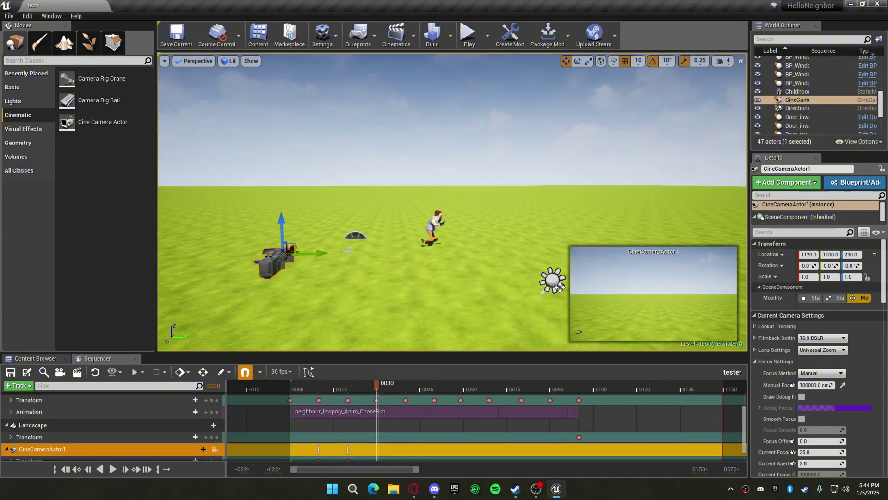
{"action": "left_click_drag", "start_coordinate": [305, 252], "coordinate": [487, 262]}
{"action": "right_click_drag", "start_coordinate": [487, 263], "coordinate": [542, 280]}
- Keyframe the cine camera farther along the run at frame 40 with Y 1860 and at frame 50 with Y 2060
{"action": "left_click", "coordinate": [400, 387]}
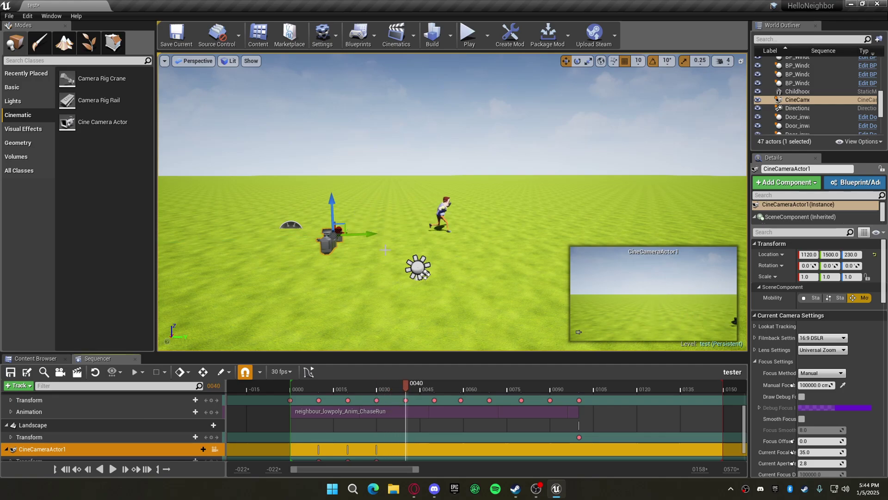
{"action": "left_click_drag", "start_coordinate": [367, 233], "coordinate": [504, 236]}
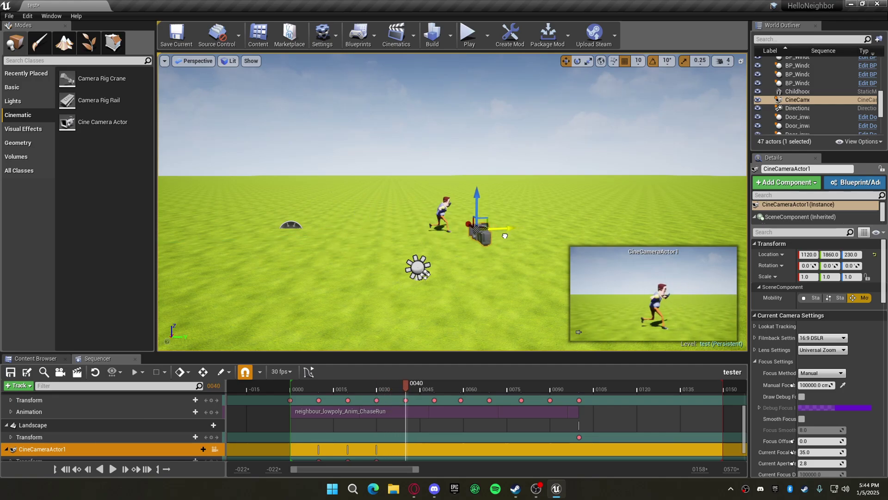
{"action": "right_click_drag", "start_coordinate": [520, 263], "coordinate": [541, 275]}
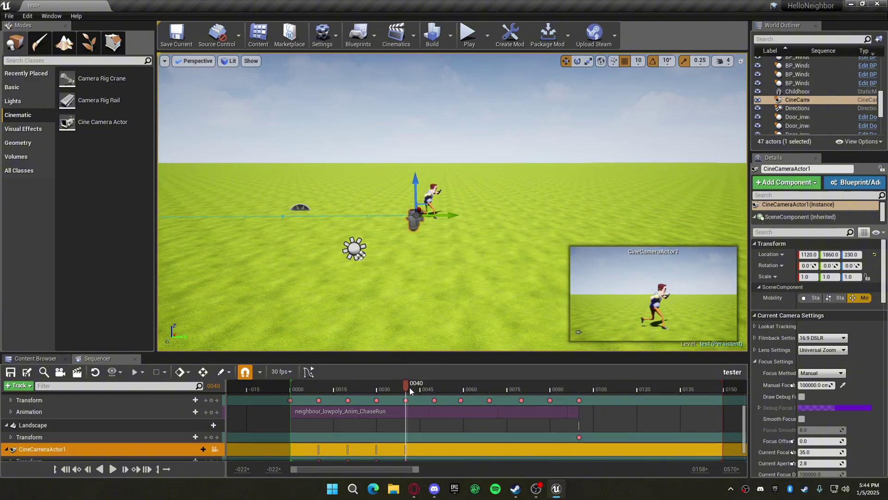
{"action": "left_click_drag", "start_coordinate": [409, 387], "coordinate": [432, 387]}
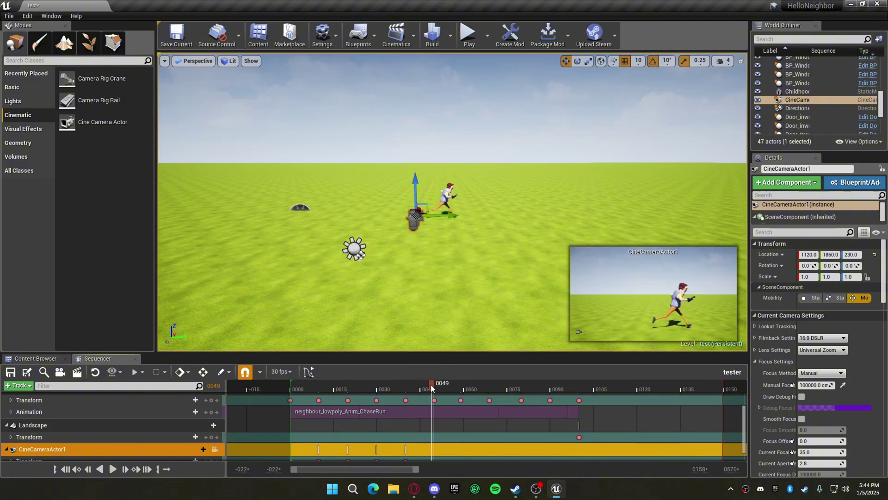
{"action": "left_click", "coordinate": [434, 385]}
{"action": "left_click_drag", "start_coordinate": [440, 217], "coordinate": [513, 225]}
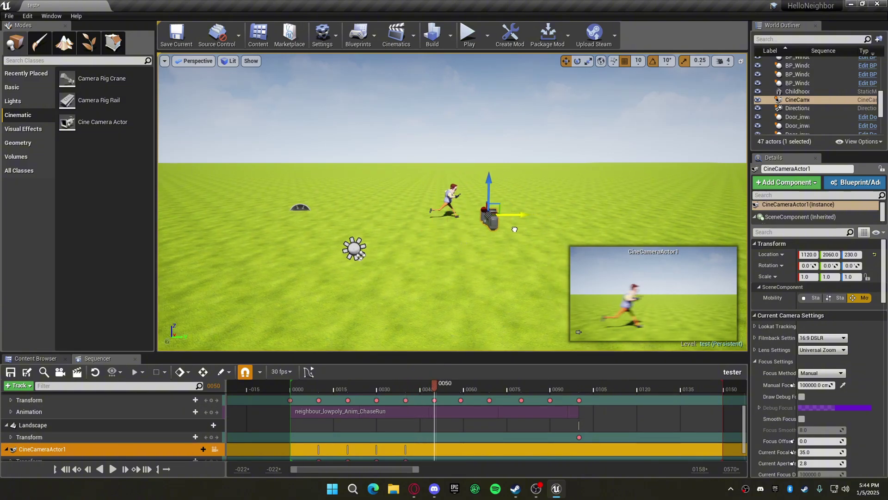
- Keyframe the cine camera at frame 60 with Y 2300, and move it on along Y with the neighbour at frame 70
{"action": "left_click_drag", "start_coordinate": [437, 387], "coordinate": [468, 390]}
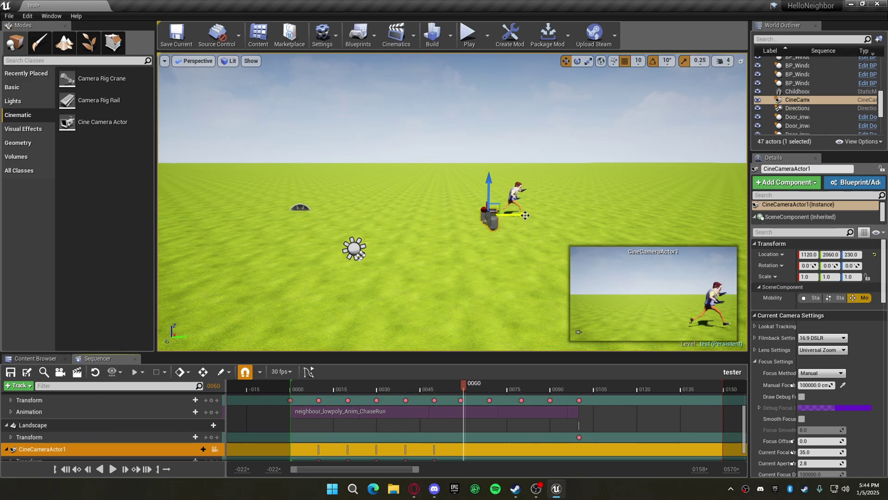
{"action": "left_click_drag", "start_coordinate": [525, 215], "coordinate": [611, 216]}
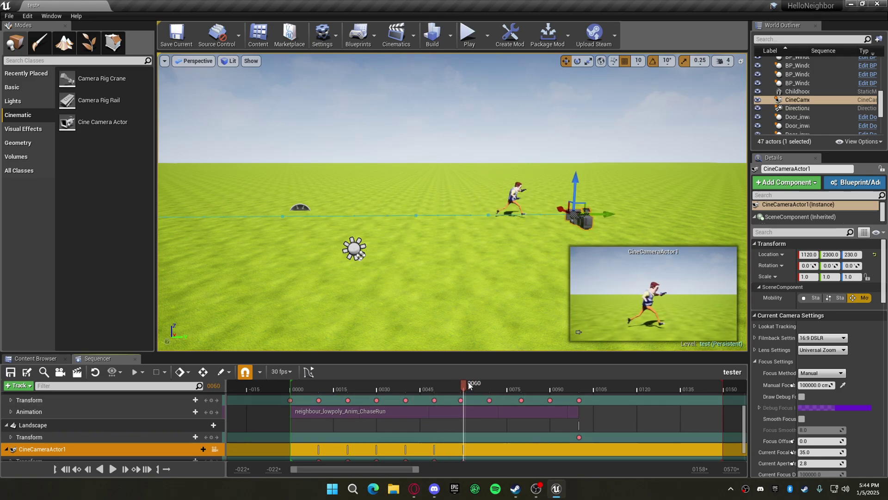
{"action": "left_click_drag", "start_coordinate": [469, 385], "coordinate": [496, 392]}
{"action": "left_click_drag", "start_coordinate": [607, 214], "coordinate": [699, 214]}
{"action": "right_click_drag", "start_coordinate": [694, 211], "coordinate": [744, 194]}
- Keyframe the cine camera following the neighbour at frame 80 with Y 2850 and at frame 90 with Y 3130
{"action": "left_click_drag", "start_coordinate": [494, 385], "coordinate": [524, 383]}
{"action": "left_click_drag", "start_coordinate": [533, 246], "coordinate": [624, 245]}
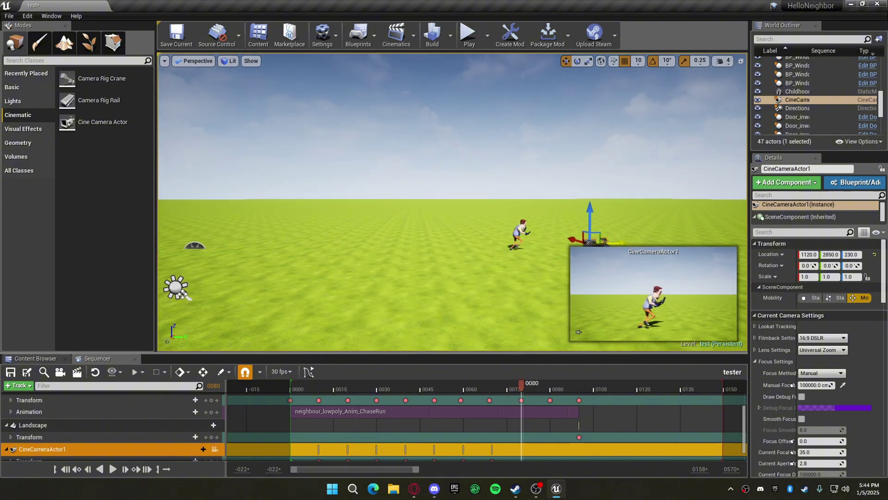
{"action": "right_click_drag", "start_coordinate": [622, 235], "coordinate": [689, 253]}
{"action": "left_click_drag", "start_coordinate": [521, 387], "coordinate": [551, 389]}
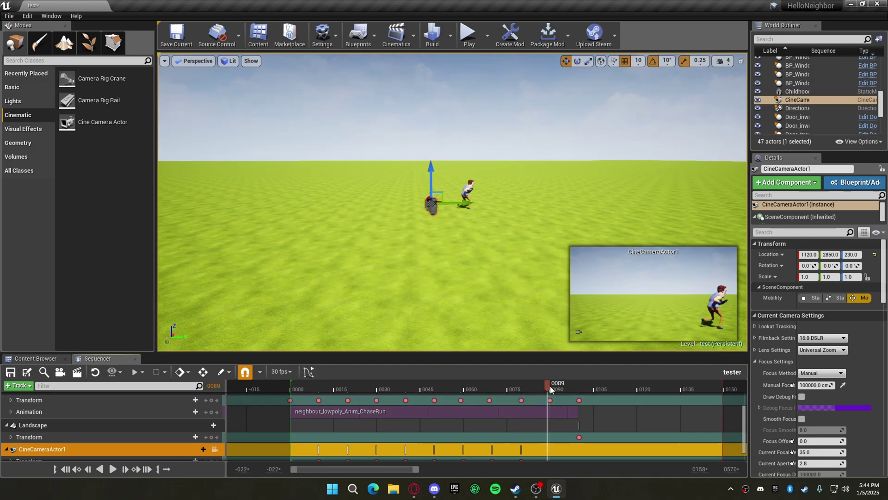
{"action": "left_click_drag", "start_coordinate": [464, 203], "coordinate": [541, 216]}
- Move the cine camera to Y 3430 at frame 100, and scrub back through the whole run to before frame 0
{"action": "left_click_drag", "start_coordinate": [551, 388], "coordinate": [582, 384]}
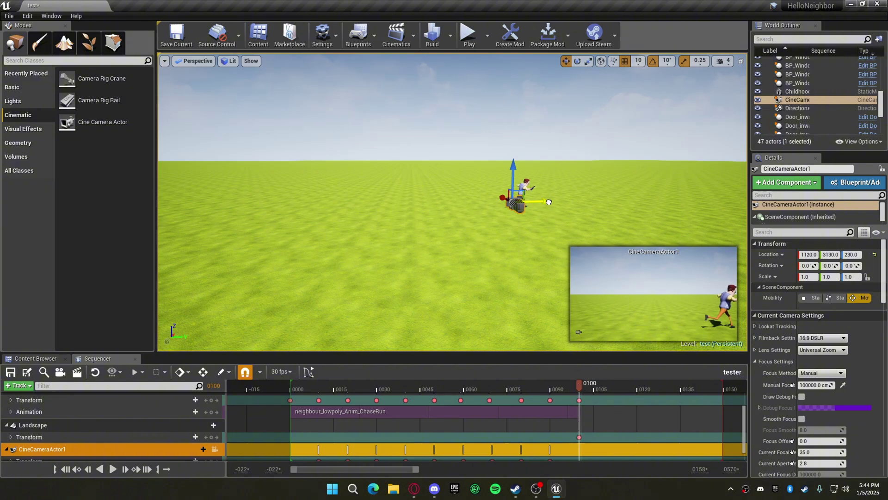
{"action": "left_click_drag", "start_coordinate": [549, 202], "coordinate": [629, 203]}
{"action": "mouse_move", "coordinate": [527, 278]}
{"action": "right_mouse_down"}
{"action": "mouse_move", "coordinate": [485, 279]}
{"action": "mouse_move", "coordinate": [526, 278]}
{"action": "right_mouse_up"}
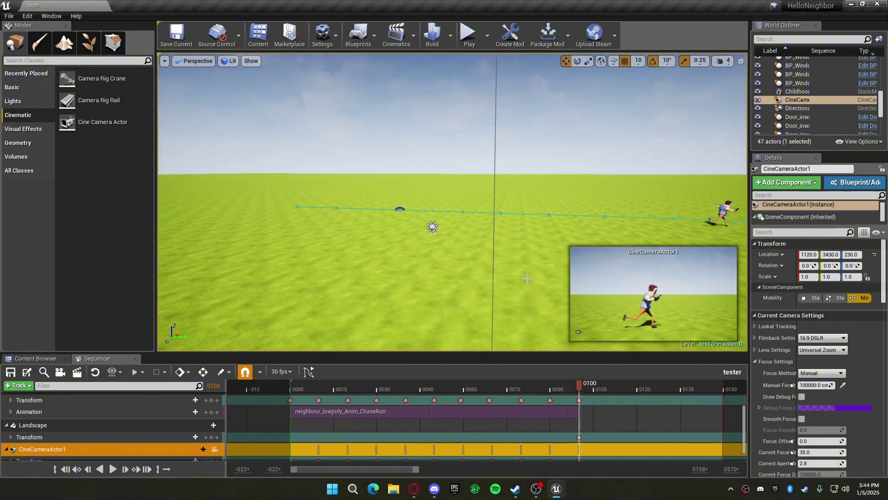
{"action": "left_click_drag", "start_coordinate": [580, 387], "coordinate": [35, 396]}
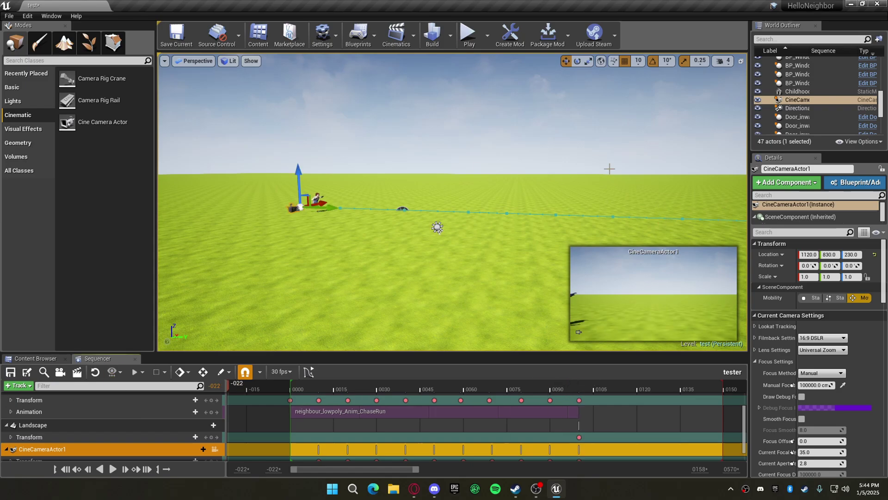
{"action": "mouse_move", "coordinate": [609, 168]}
{"action": "right_mouse_down"}
{"action": "mouse_move", "coordinate": [521, 129]}
{"action": "mouse_move", "coordinate": [521, 92]}
{"action": "mouse_move", "coordinate": [594, 107]}
{"action": "mouse_move", "coordinate": [606, 169]}
{"action": "right_mouse_up"}
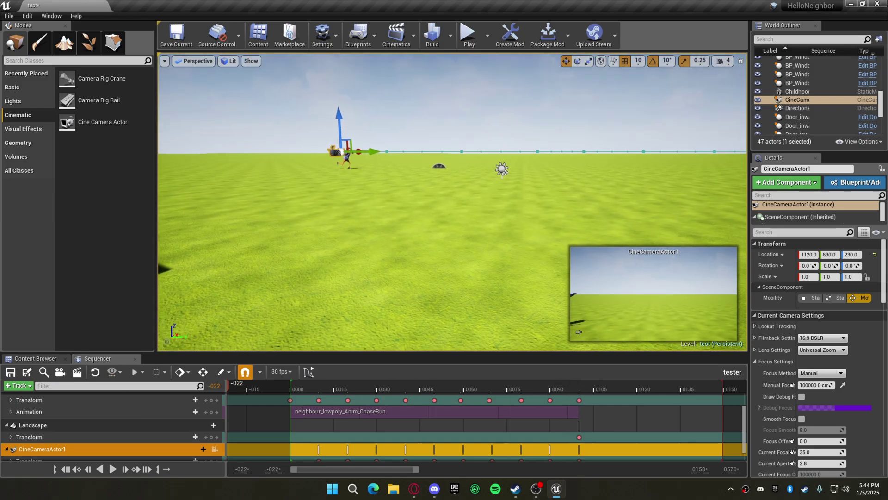
- Enable Auto Play on the testMaster level sequence actor and play-test the level in the viewport
{"action": "scroll", "coordinate": [815, 101], "scroll_direction": "down", "scroll_amount": 10}
{"action": "double_click", "coordinate": [797, 121]}
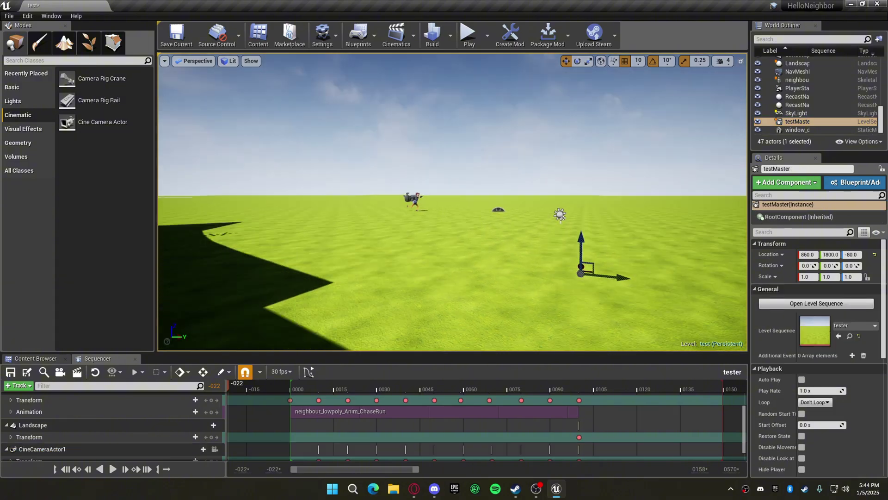
{"action": "right_click_drag", "start_coordinate": [569, 120], "coordinate": [444, 134]}
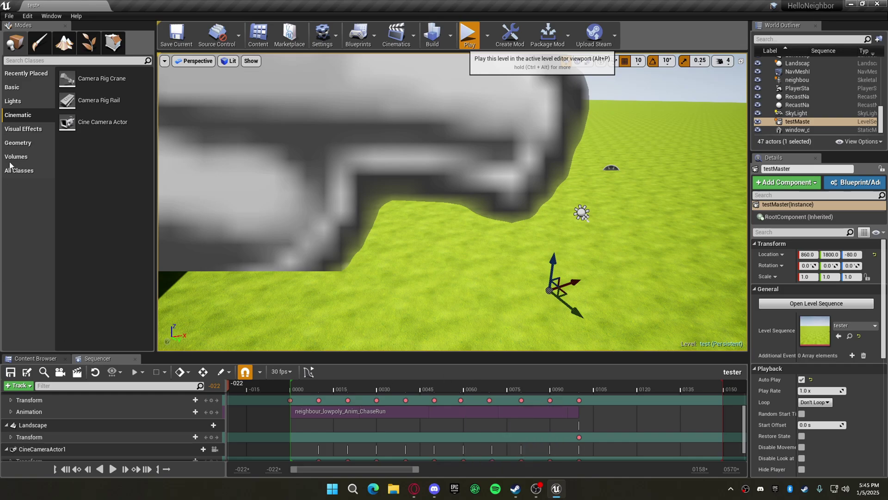
{"action": "key", "text": "alt+p"}
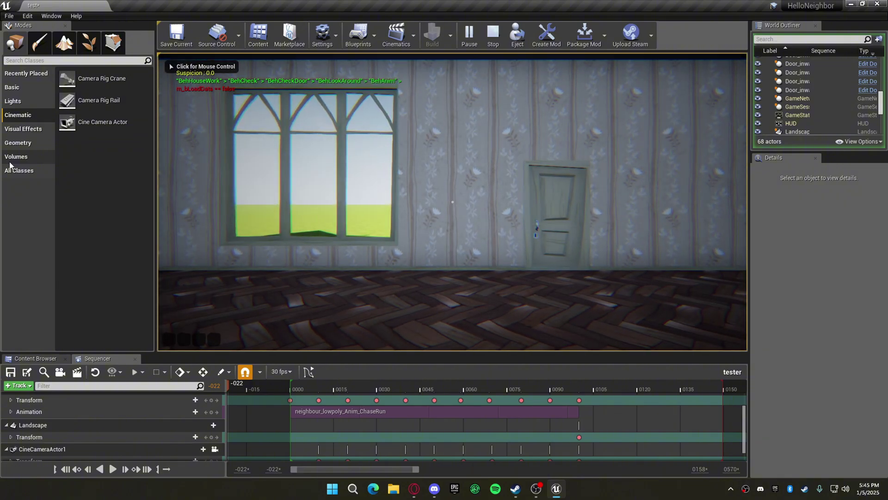
{"action": "key", "text": "Escape"}
- Extend the CineCameraActor1 camera cut section to frame 100, matching the neighbour's last keyframe
{"action": "mouse_move", "coordinate": [368, 340]}
{"action": "right_mouse_down"}
{"action": "mouse_move", "coordinate": [402, 338]}
{"action": "mouse_move", "coordinate": [370, 319]}
{"action": "mouse_move", "coordinate": [368, 340]}
{"action": "right_mouse_up"}
{"action": "key", "text": "w"}
{"action": "scroll", "coordinate": [436, 430], "scroll_direction": "up", "scroll_amount": 3}
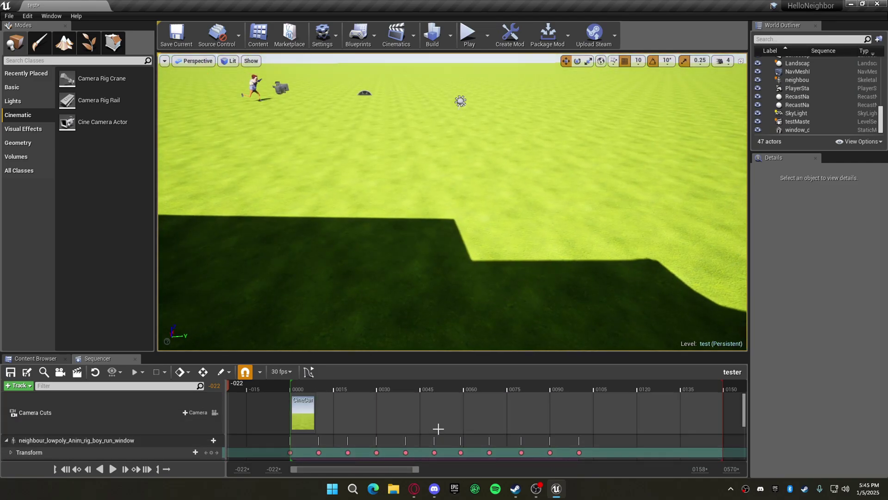
{"action": "left_click_drag", "start_coordinate": [314, 410], "coordinate": [431, 421]}
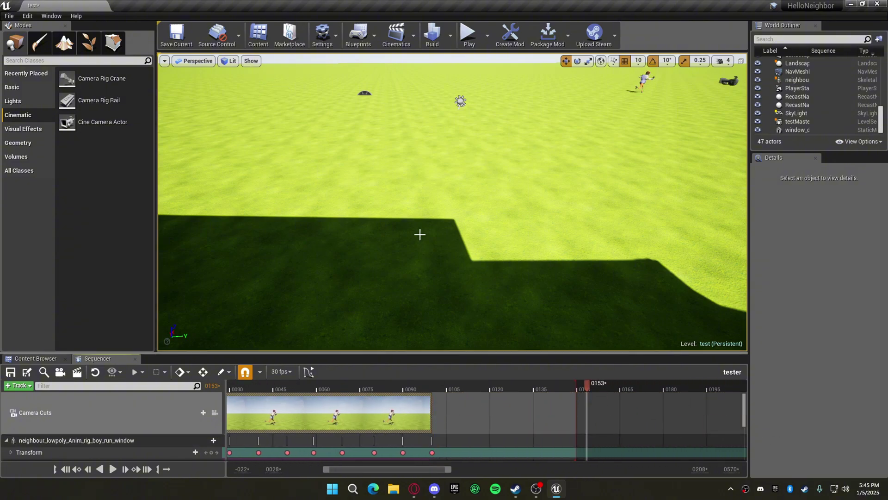
- Set the tester sequence's display rate to 60 fps, leaving the advanced time properties unchanged
{"action": "right_click_drag", "start_coordinate": [418, 234], "coordinate": [412, 300]}
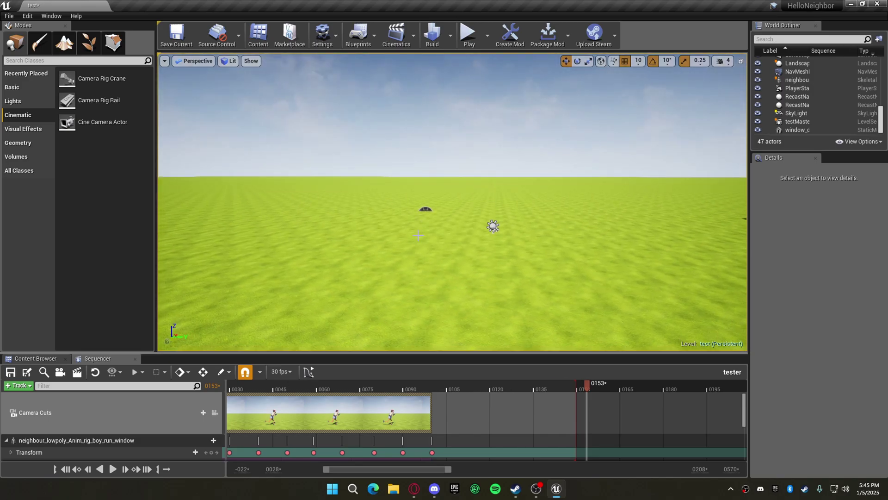
{"action": "right_click_drag", "start_coordinate": [416, 237], "coordinate": [444, 241]}
{"action": "left_click", "coordinate": [285, 366]}
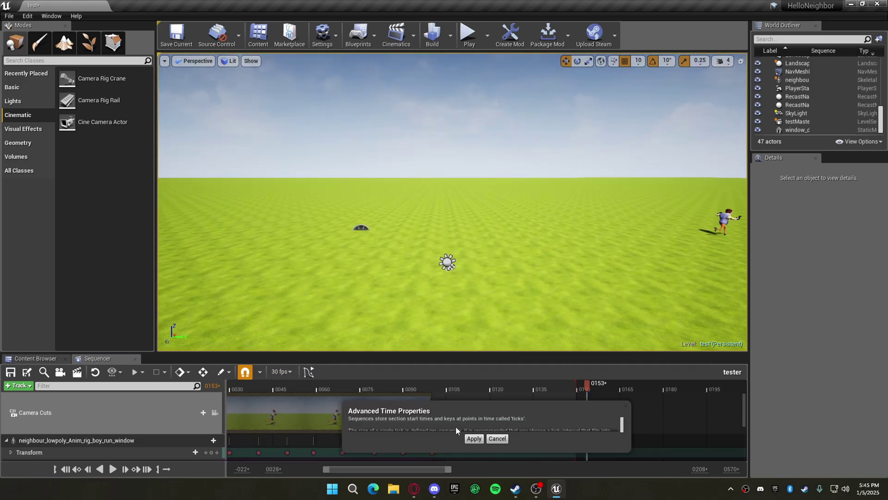
{"action": "left_click", "coordinate": [498, 437]}
{"action": "left_click", "coordinate": [282, 371]}
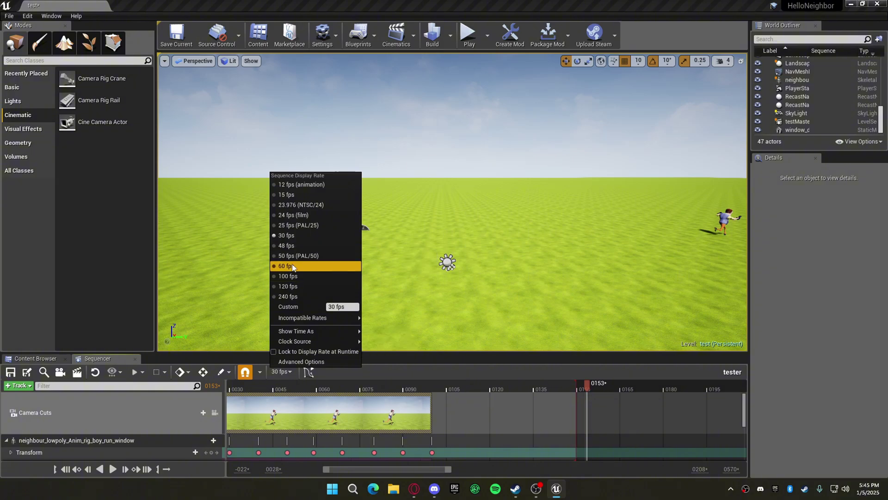
{"action": "left_click", "coordinate": [296, 263]}
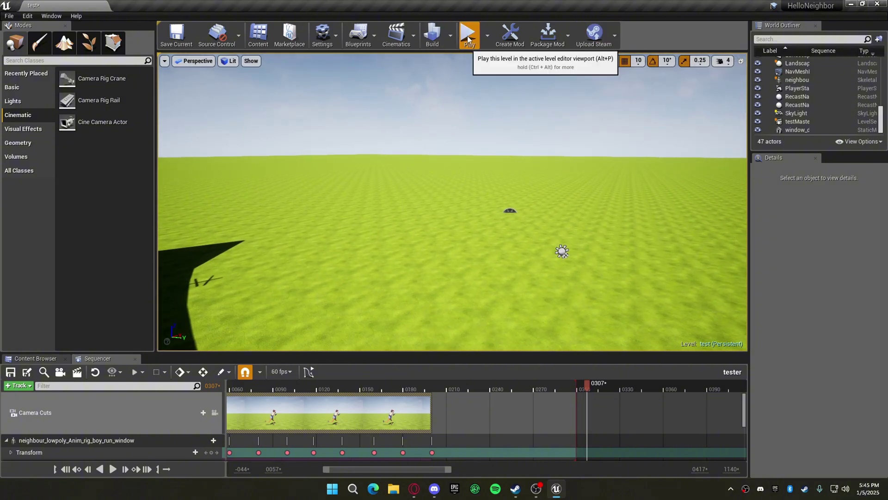